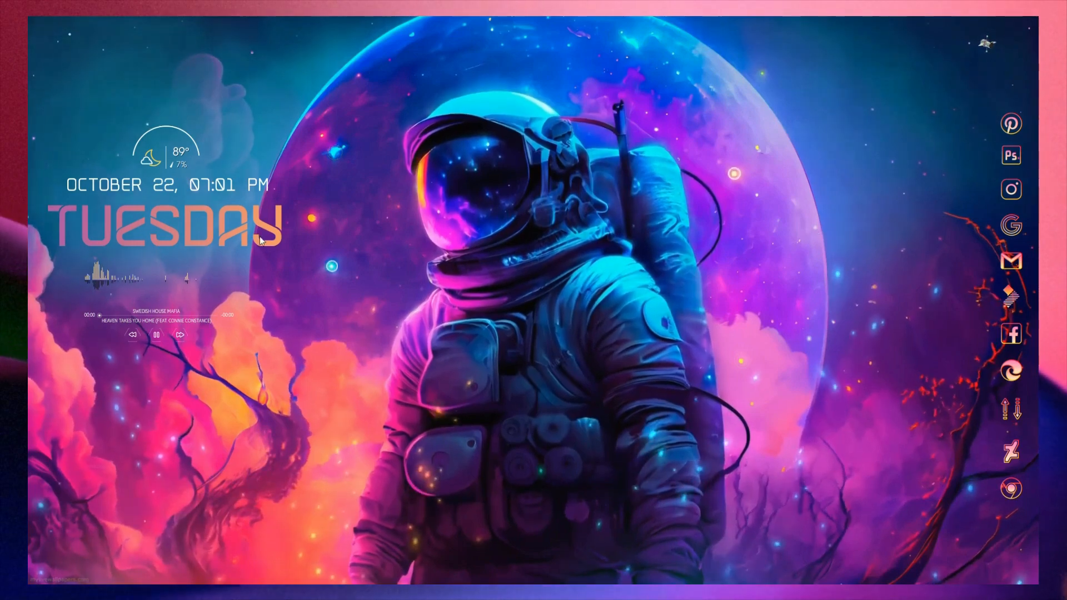
- Skip tracks and pause and resume playback with the desktop music player widget
{"action": "left_click", "coordinate": [179, 336]}
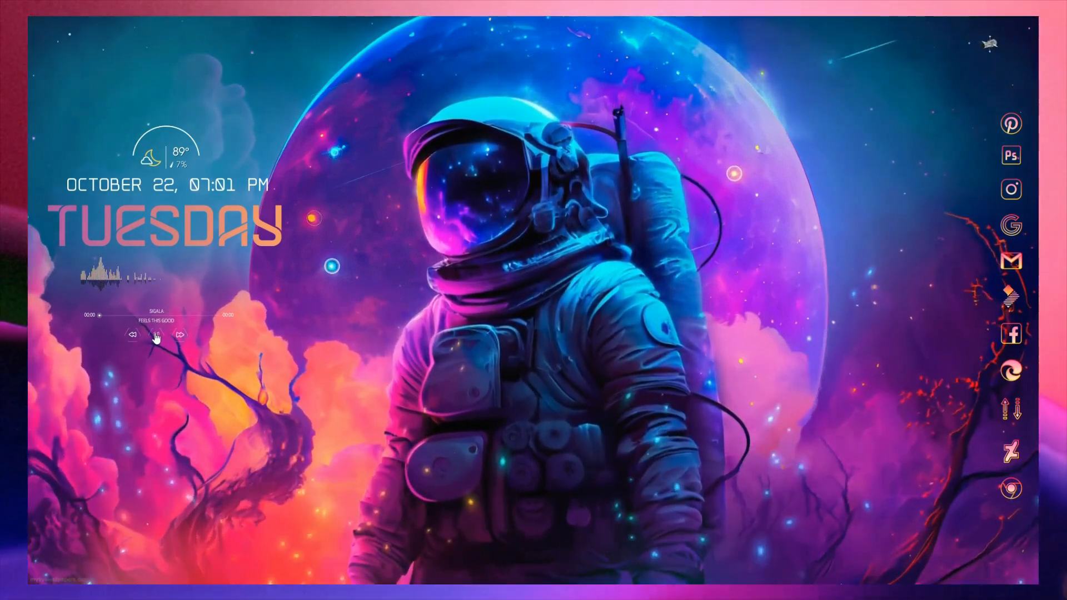
{"action": "left_click", "coordinate": [157, 336]}
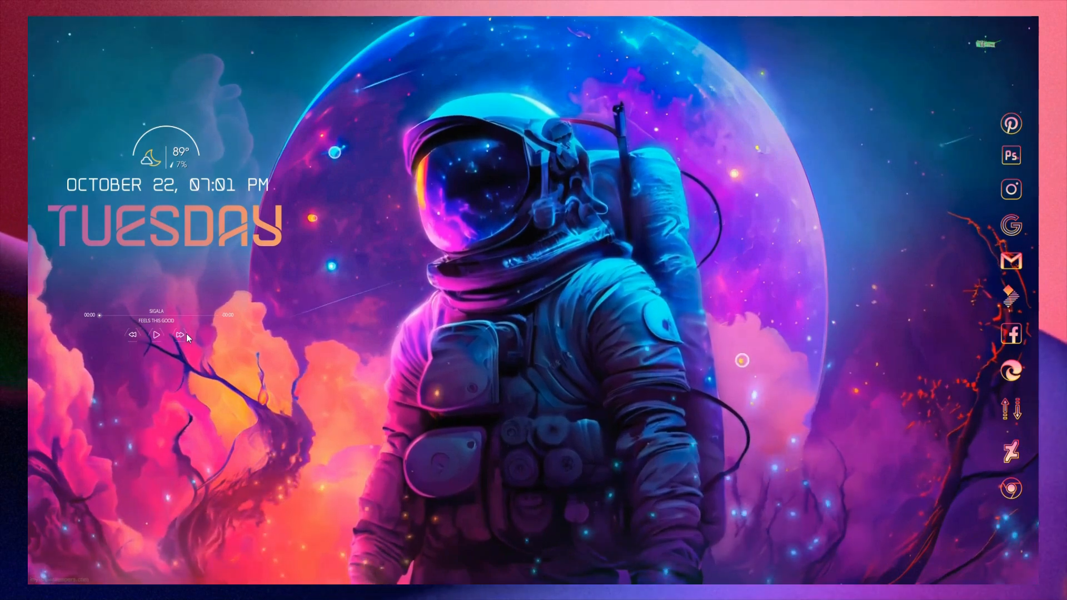
{"action": "left_click", "coordinate": [157, 336]}
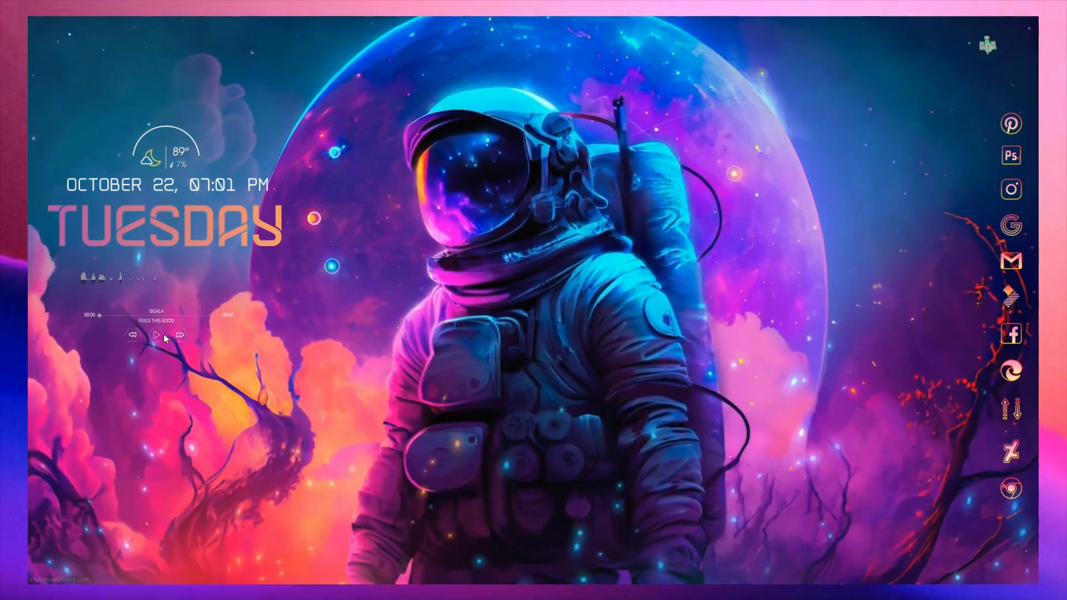
{"action": "left_click", "coordinate": [180, 335]}
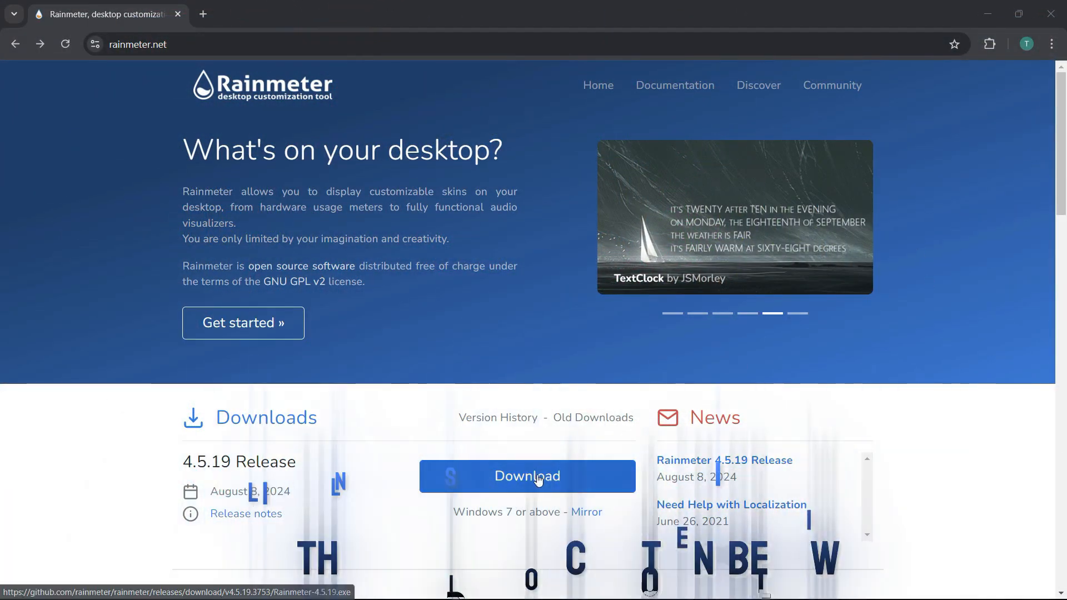
- Download the Rainmeter 4.5.19 installer from rainmeter.net into the Programs download category
{"action": "left_click", "coordinate": [539, 479]}
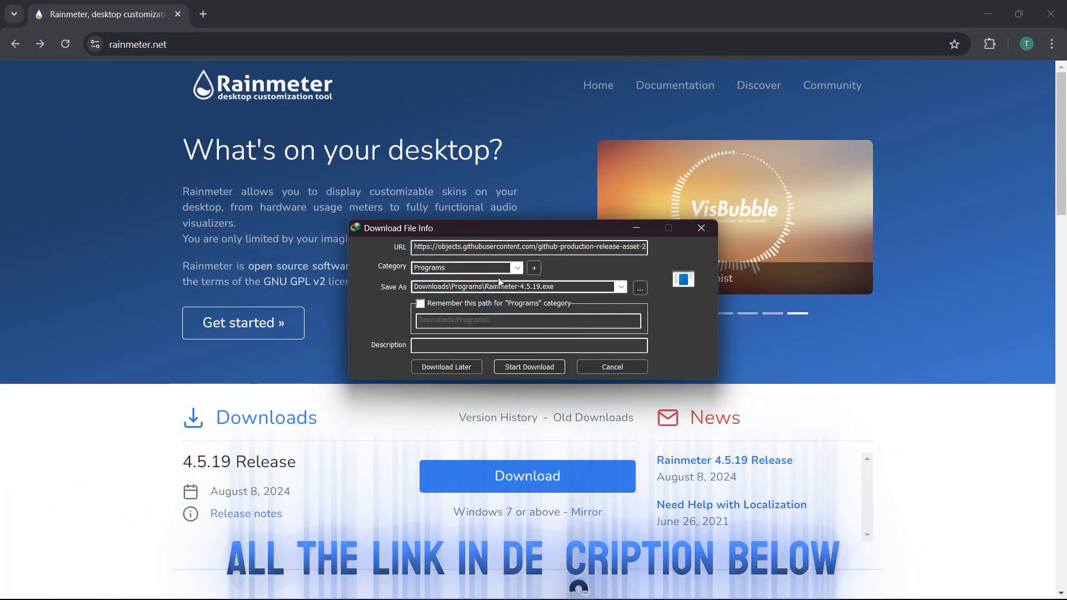
{"action": "left_click", "coordinate": [512, 365]}
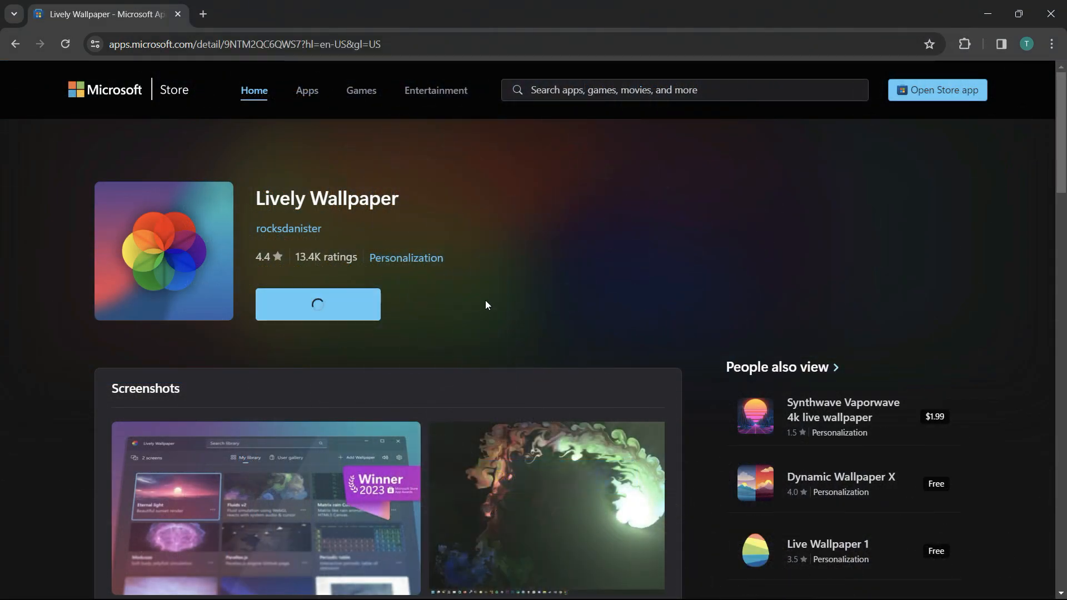
- Install Lively Wallpaper from its Microsoft Store page and close the store dialog
{"action": "left_click", "coordinate": [588, 175]}
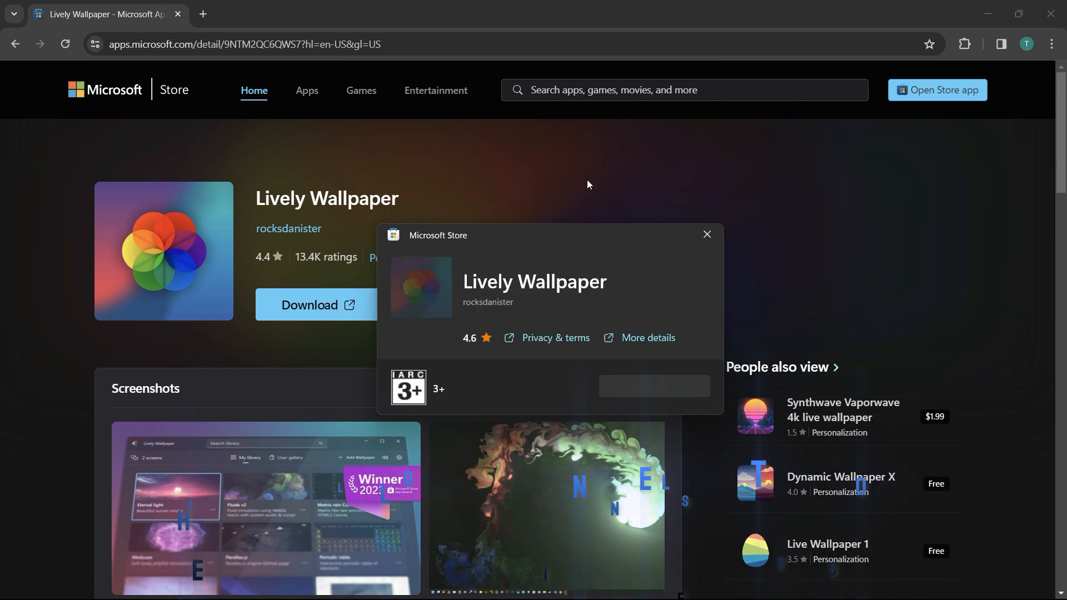
{"action": "left_click", "coordinate": [651, 386]}
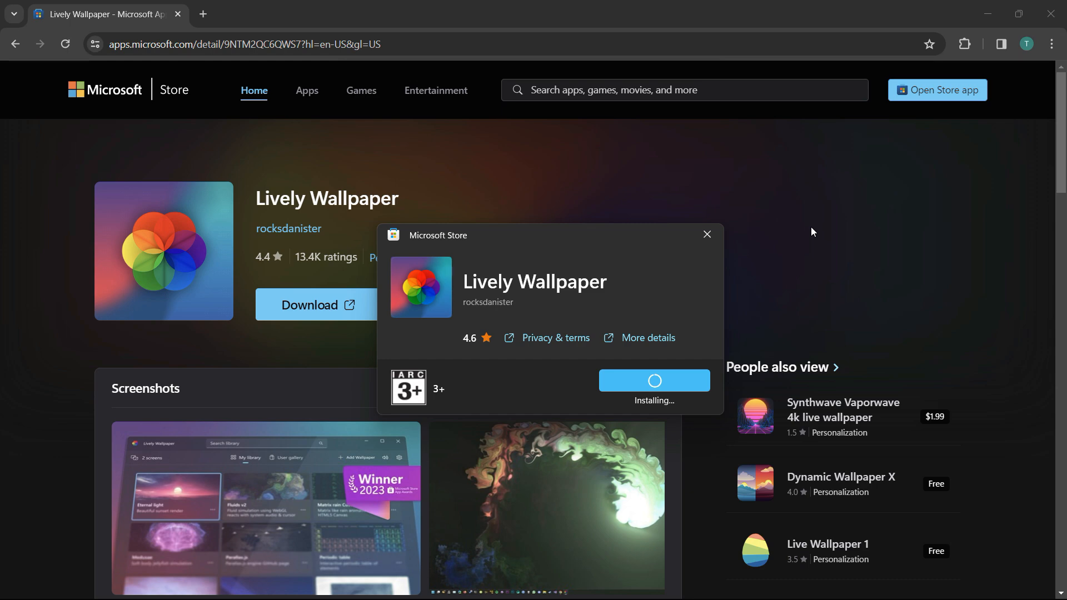
{"action": "left_click", "coordinate": [710, 241]}
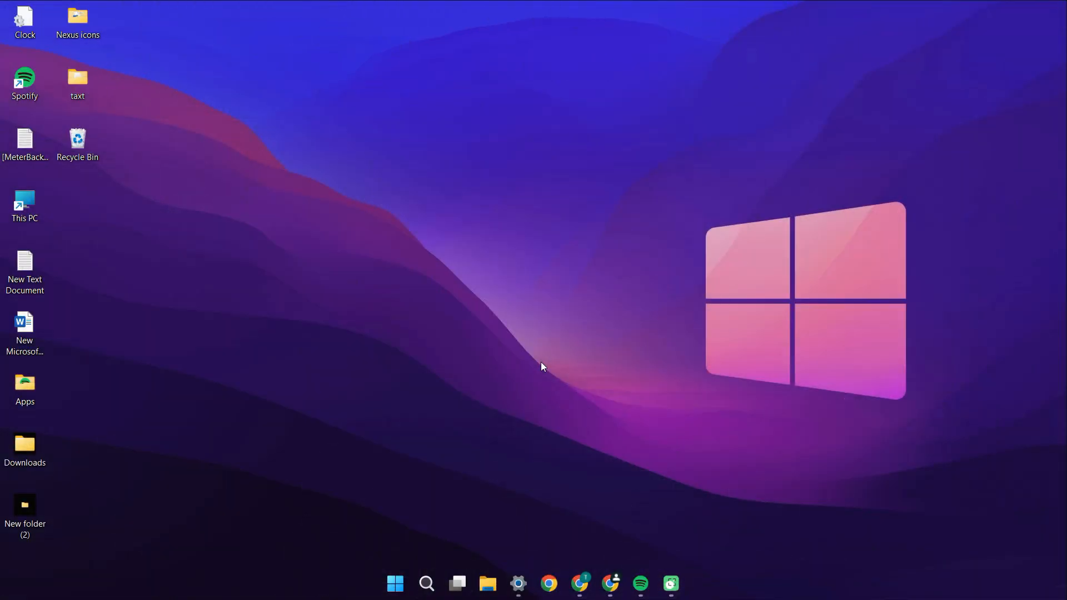
- Download the 4K version of the Neon Astronaut live wallpaper from motionbgs.com, then close its page and minimize the browser
{"action": "left_click", "coordinate": [580, 584]}
{"action": "scroll", "coordinate": [575, 303], "scroll_direction": "down", "scroll_amount": 6}
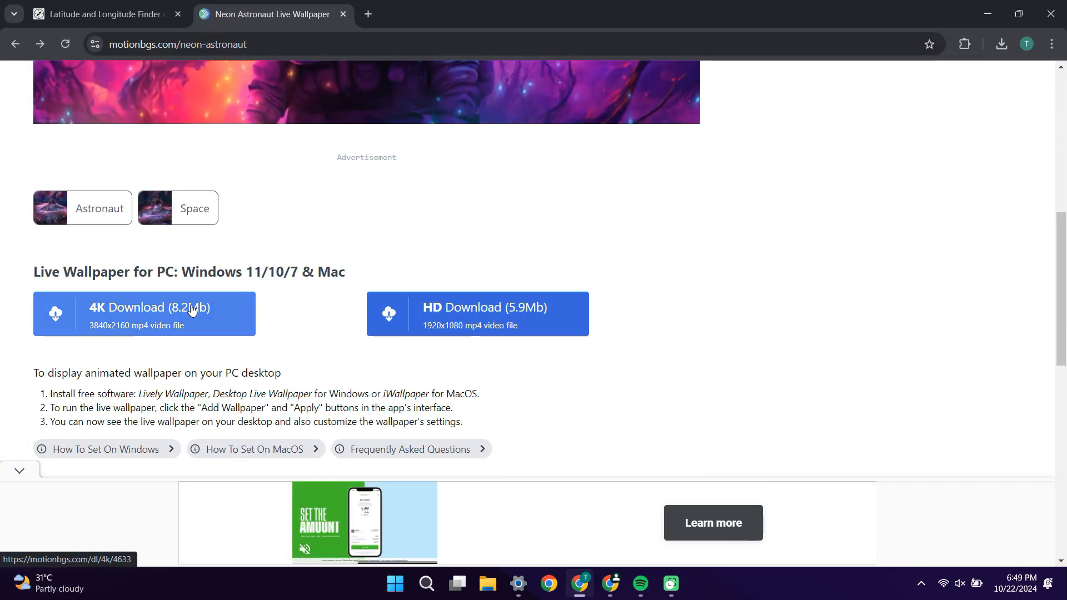
{"action": "left_click", "coordinate": [192, 309]}
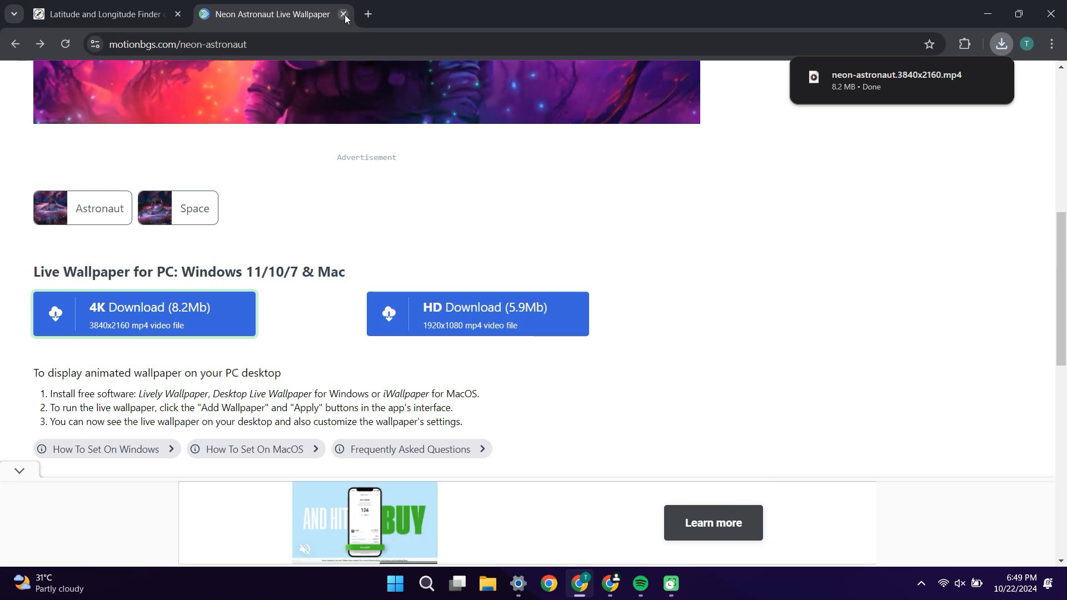
{"action": "left_click", "coordinate": [344, 14]}
{"action": "left_click", "coordinate": [988, 13]}
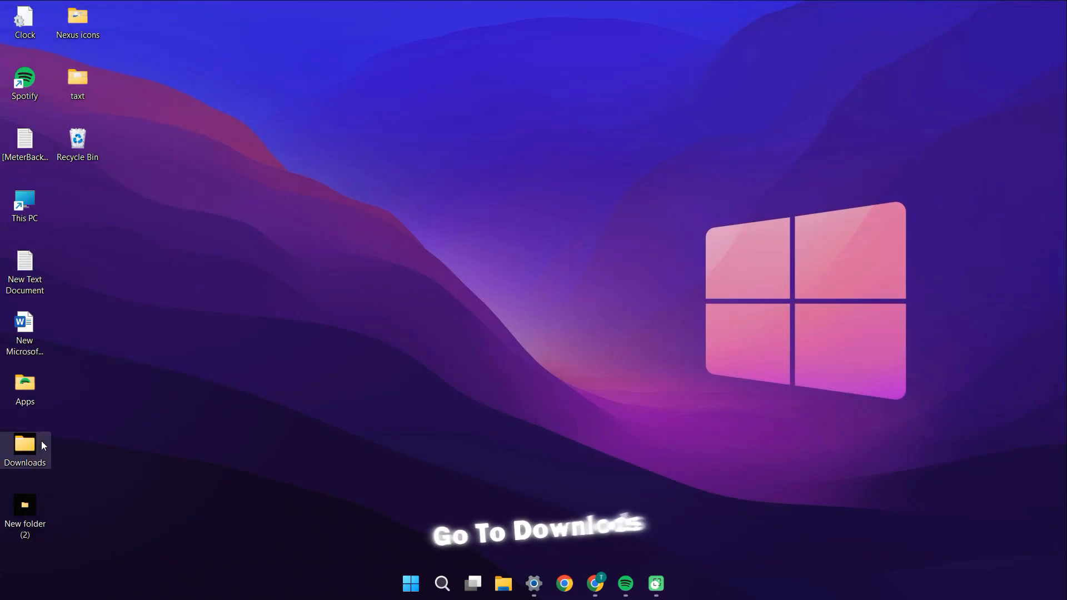
- Open the TECHINFOZEN folder inside Downloads in a maximized window
{"action": "right_click", "coordinate": [28, 446]}
{"action": "left_click", "coordinate": [103, 267]}
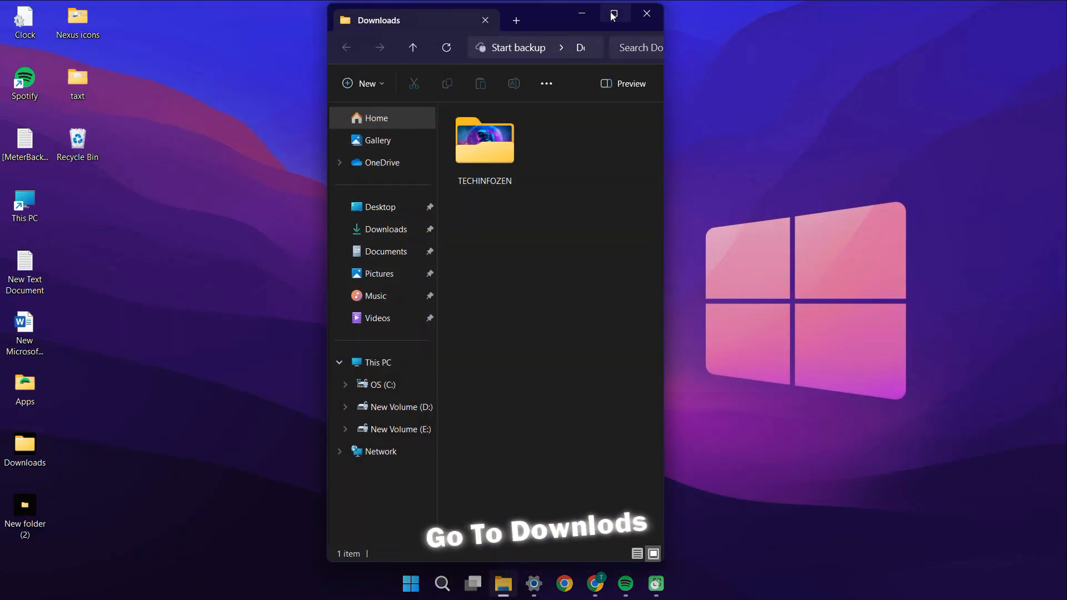
{"action": "double_click", "coordinate": [607, 12]}
{"action": "right_click", "coordinate": [177, 148]}
{"action": "left_click", "coordinate": [226, 189]}
- Run the Rainmeter-4.5.19 installer as administrator and complete the standard installation, launching Rainmeter at the end
{"action": "left_click", "coordinate": [292, 154]}
{"action": "right_click", "coordinate": [292, 154]}
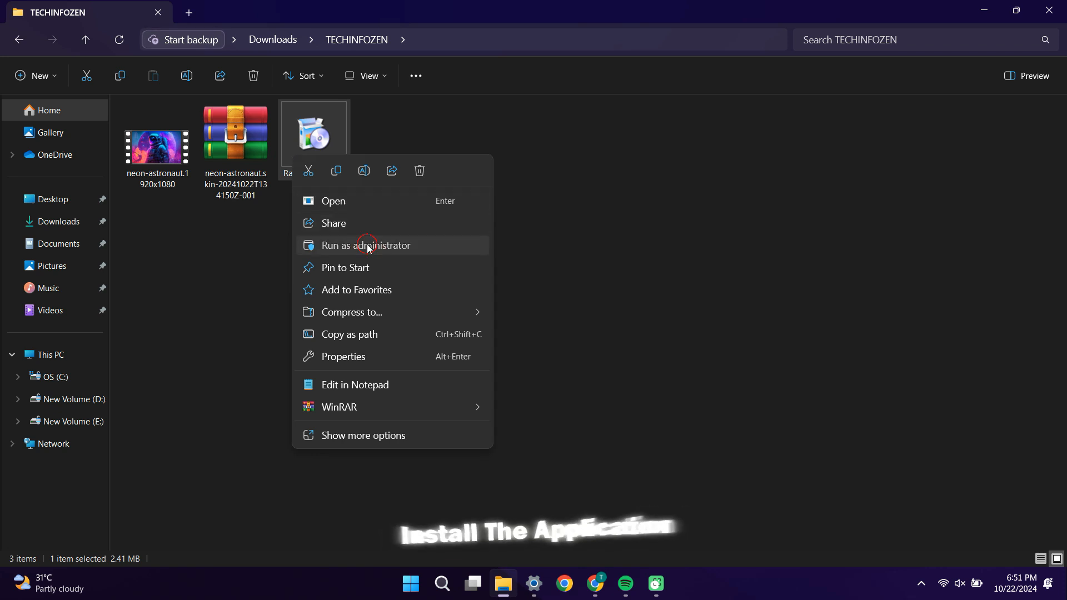
{"action": "left_click", "coordinate": [399, 243]}
{"action": "left_click", "coordinate": [534, 323]}
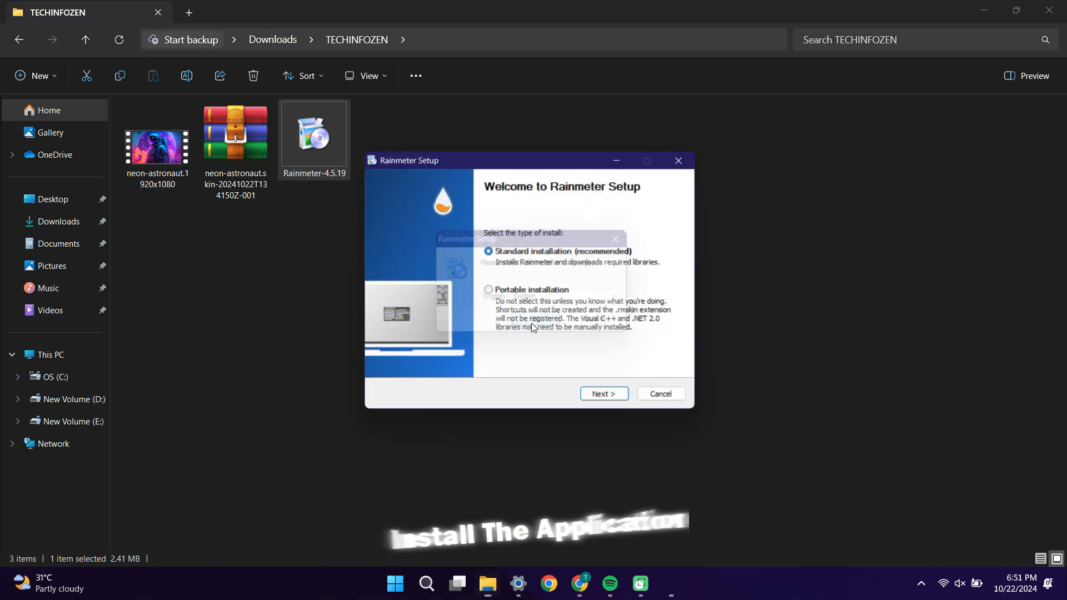
{"action": "left_click", "coordinate": [605, 404]}
{"action": "left_click", "coordinate": [605, 404]}
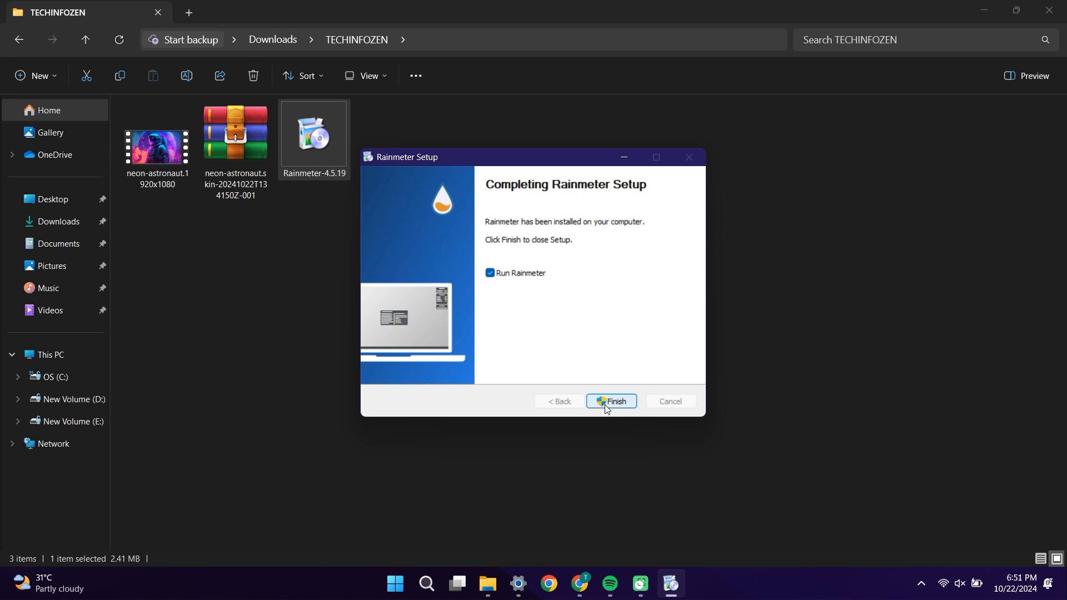
{"action": "left_click", "coordinate": [605, 404]}
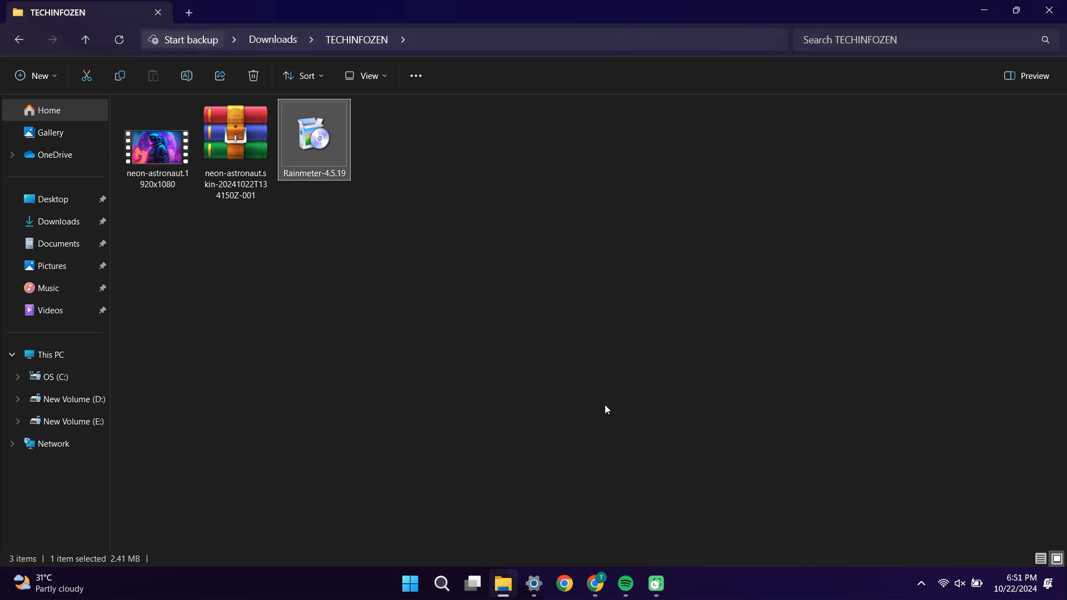
- Unload all default illustro skins from the desktop: Welcome, the clock, System and the disks skin
{"action": "right_click", "coordinate": [624, 338]}
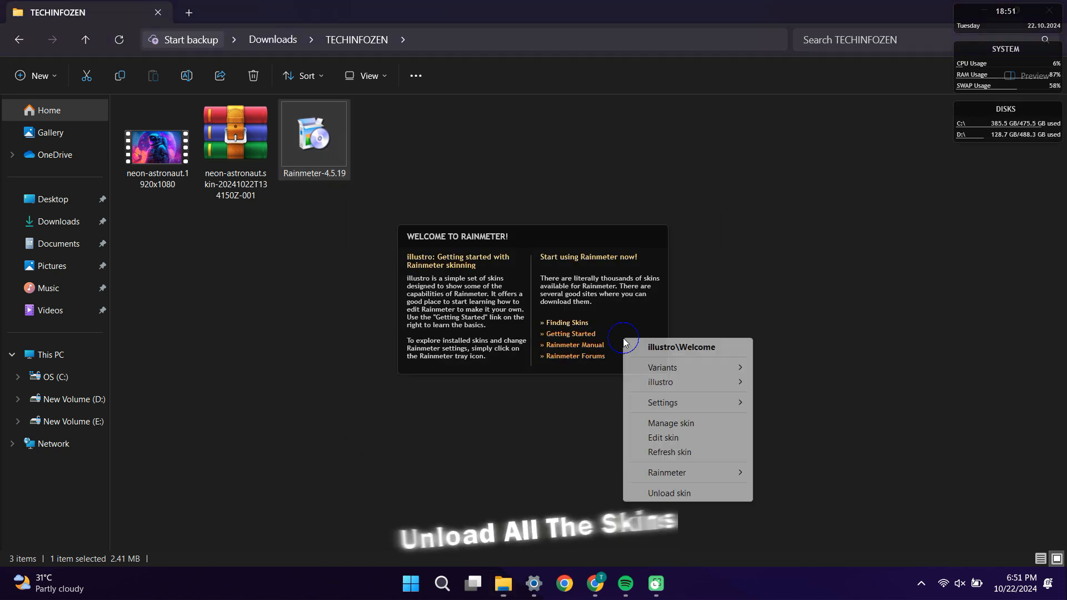
{"action": "left_click", "coordinate": [653, 493]}
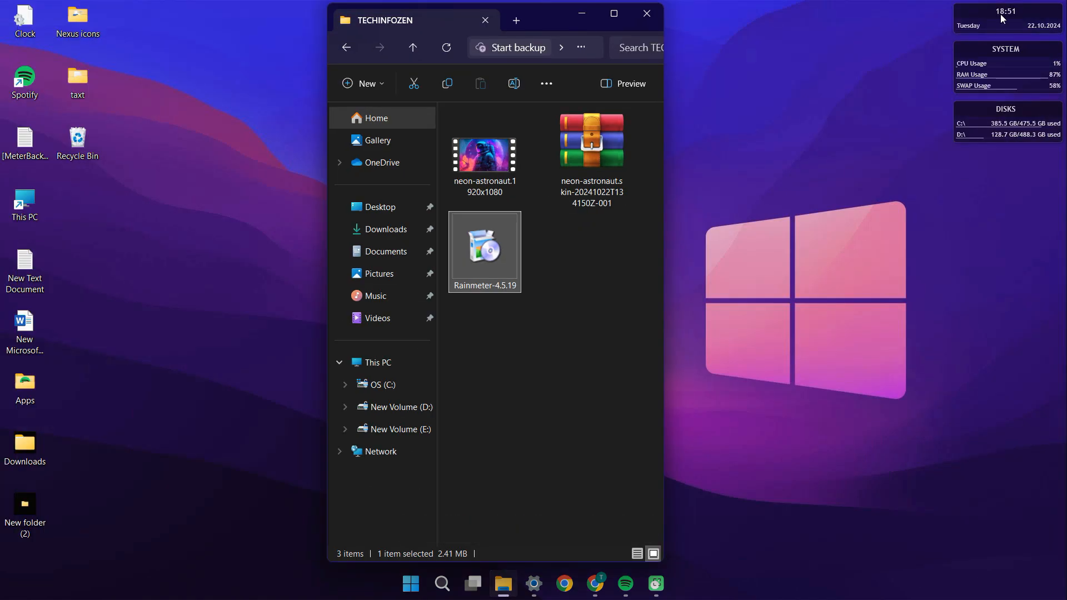
{"action": "right_click", "coordinate": [1000, 15]}
{"action": "left_click", "coordinate": [991, 165]}
{"action": "right_click", "coordinate": [990, 48]}
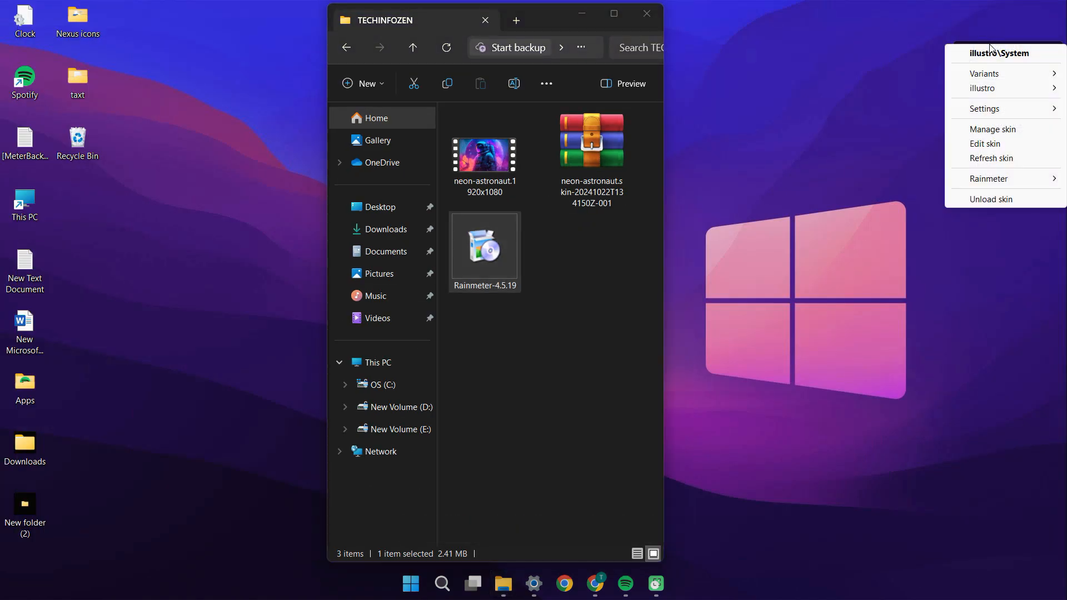
{"action": "left_click", "coordinate": [983, 112]}
{"action": "right_click", "coordinate": [983, 112]}
{"action": "left_click", "coordinate": [995, 268]}
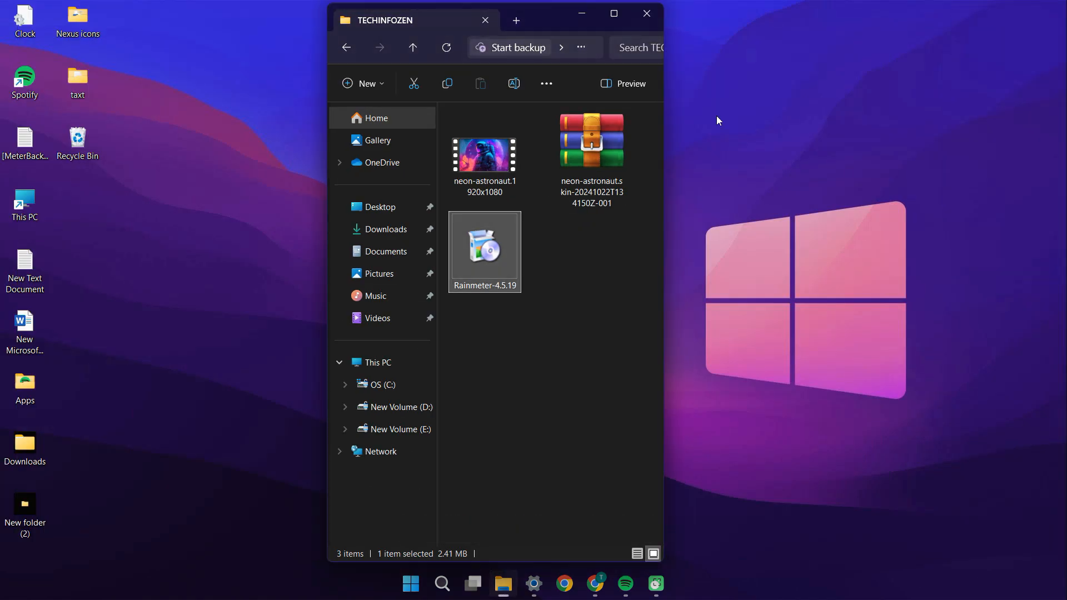
- Extract the neon-astronaut.skin archive with WinRAR into the TECHINFOZEN folder
{"action": "left_click", "coordinate": [614, 13]}
{"action": "left_click", "coordinate": [255, 146]}
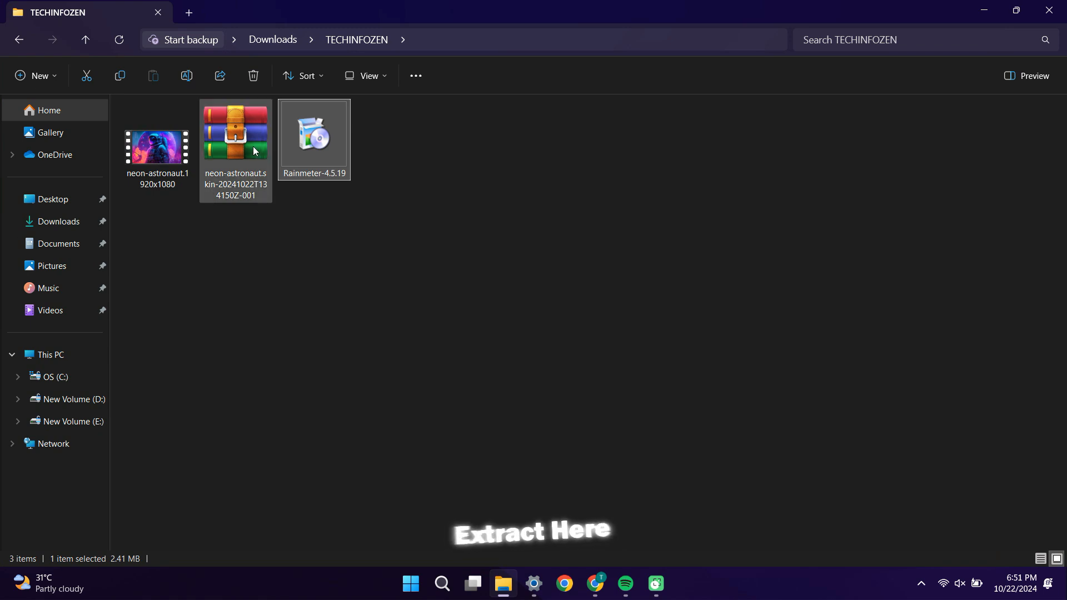
{"action": "right_click", "coordinate": [255, 150]}
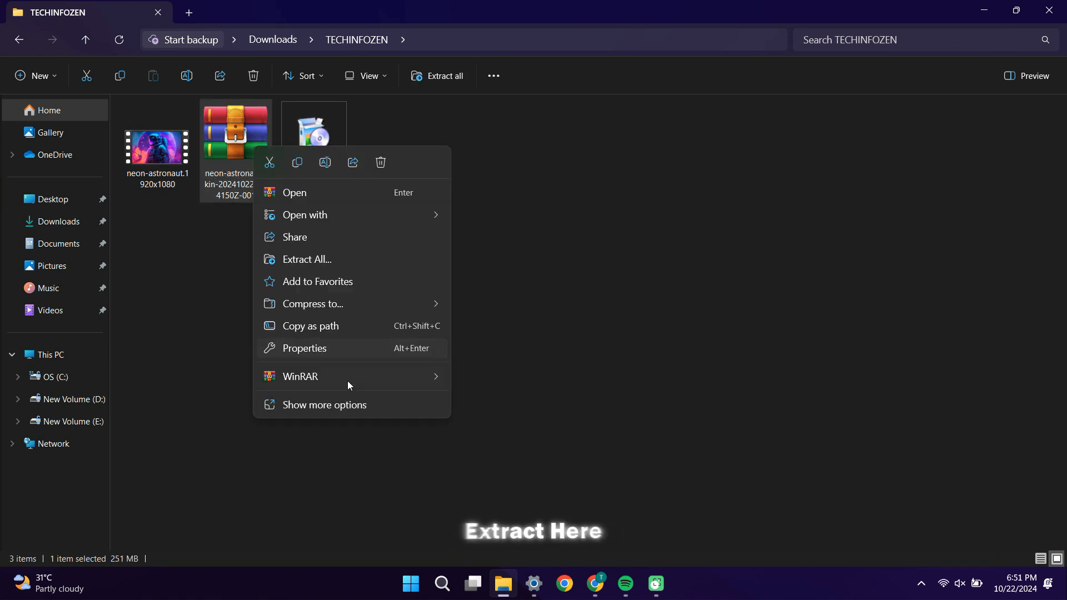
{"action": "mouse_move", "coordinate": [384, 376]}
{"action": "left_click", "coordinate": [500, 446]}
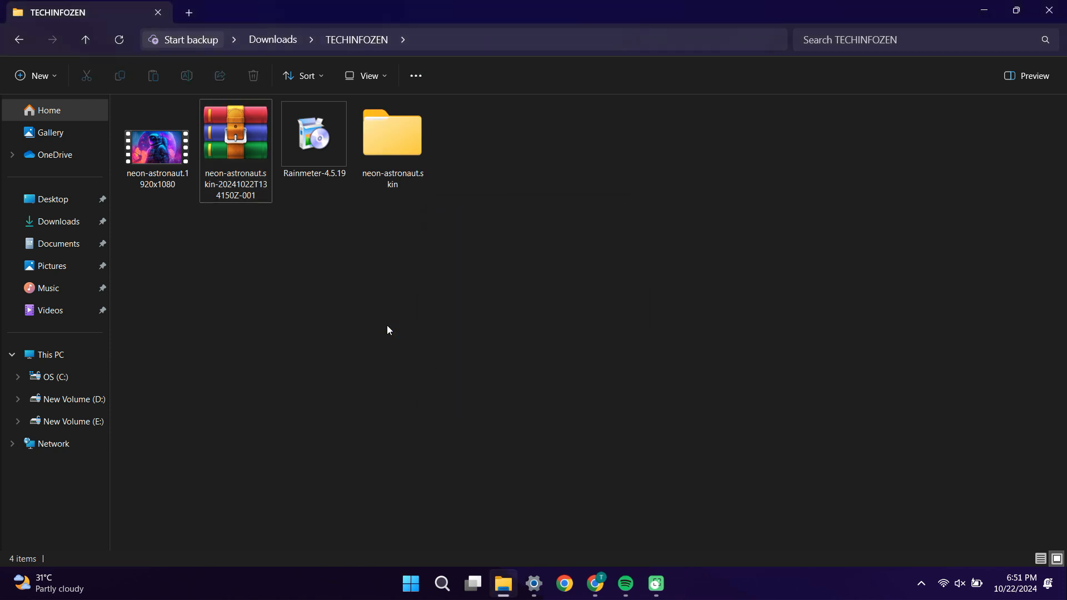
- Open the extracted neon-astronaut.skin folder and copy all six skin folders, from BlackHole to Weather
{"action": "right_click", "coordinate": [398, 145]}
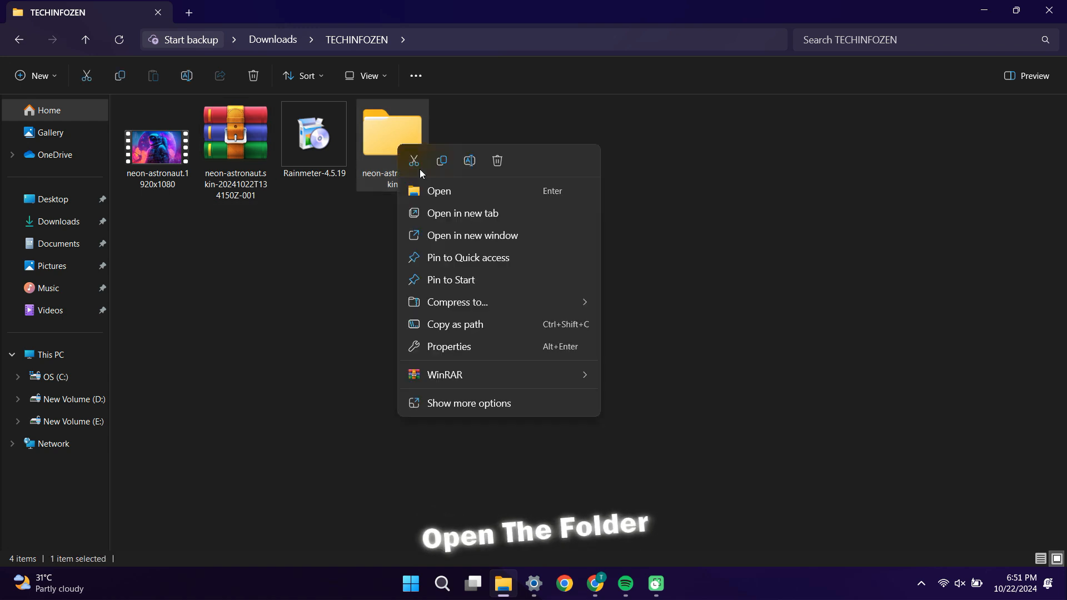
{"action": "left_click", "coordinate": [439, 191]}
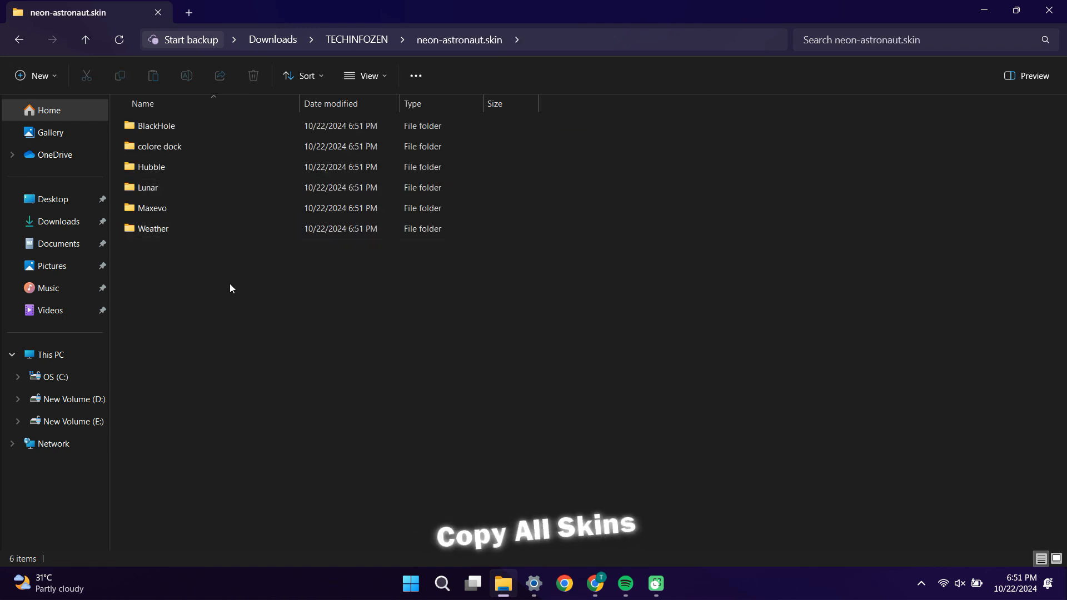
{"action": "left_click_drag", "start_coordinate": [228, 285], "coordinate": [186, 124]}
{"action": "right_click", "coordinate": [156, 128]}
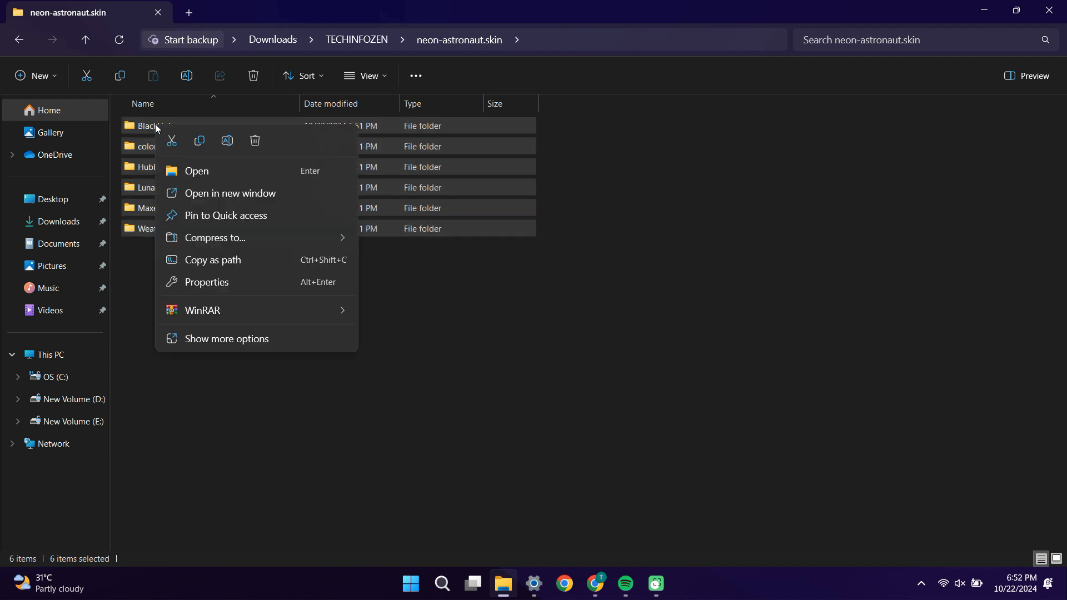
{"action": "left_click", "coordinate": [241, 342]}
{"action": "left_click", "coordinate": [232, 308]}
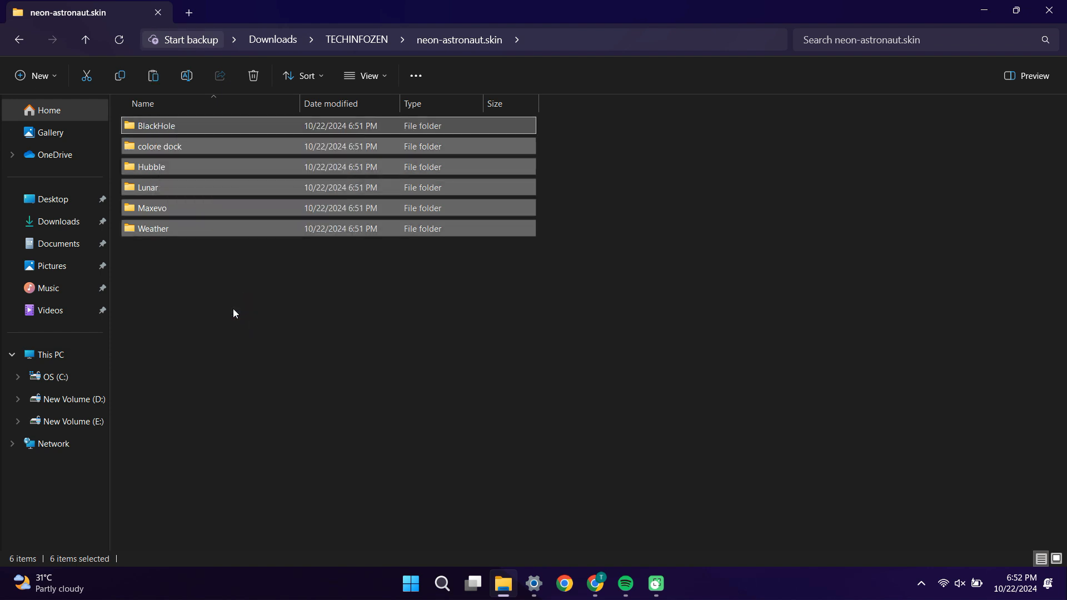
- Paste the copied skin folders into Documents > Rainmeter > Skins
{"action": "left_click", "coordinate": [84, 251]}
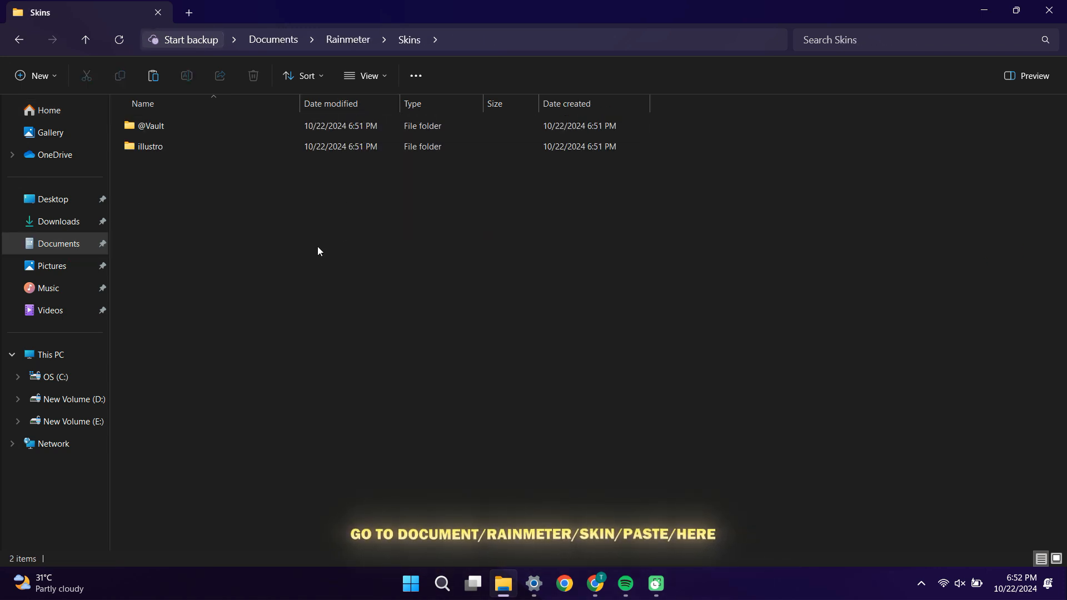
{"action": "left_click", "coordinate": [153, 78]}
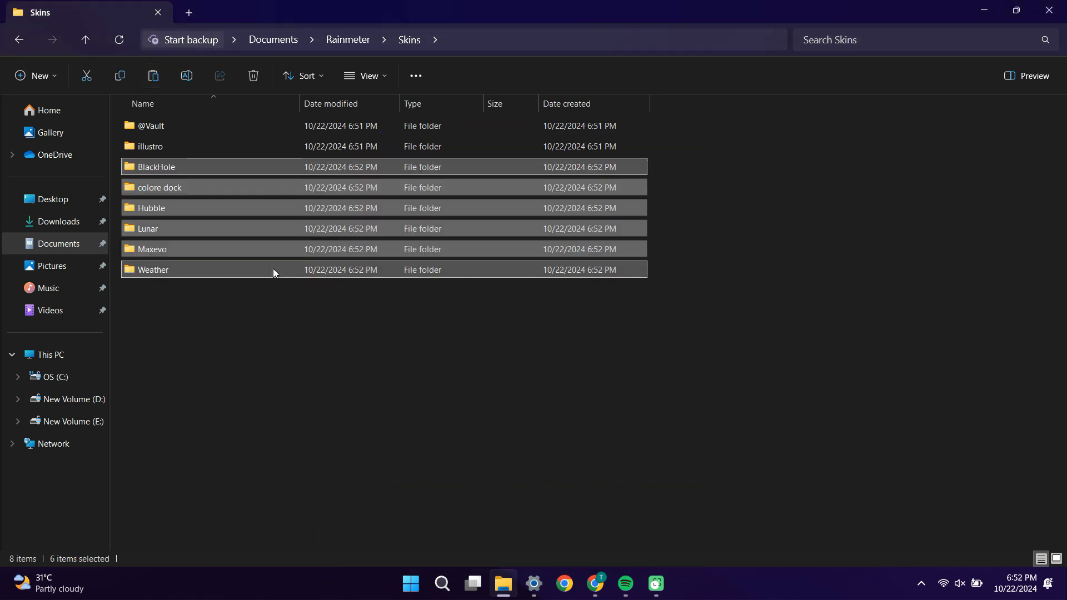
{"action": "left_click", "coordinate": [283, 384]}
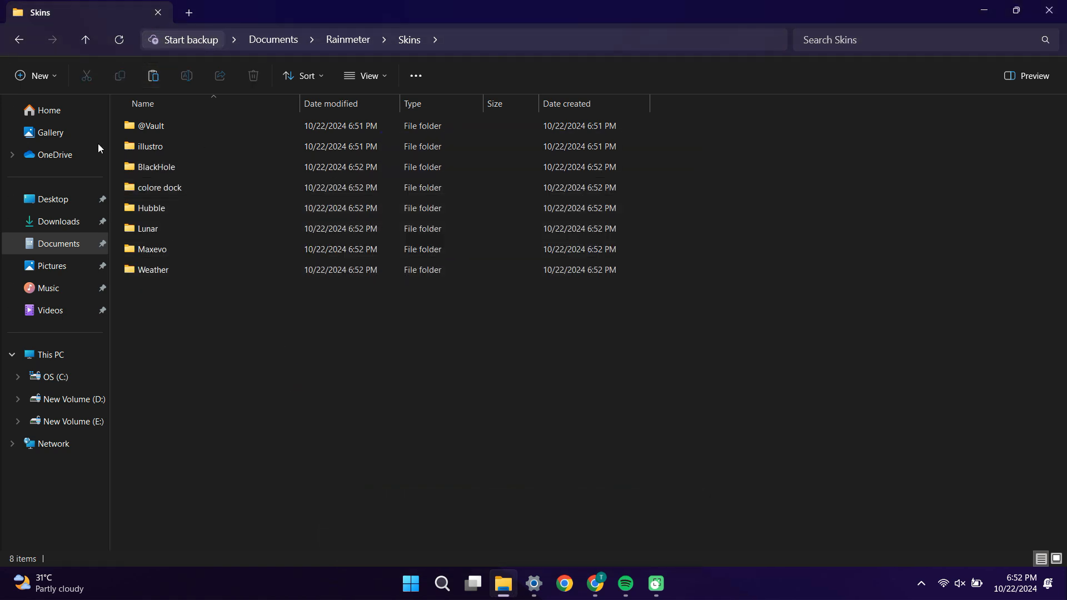
- Return to the TECHINFOZEN folder and switch to the Lively Wallpaper app
{"action": "left_click", "coordinate": [20, 40]}
{"action": "left_click", "coordinate": [20, 40]}
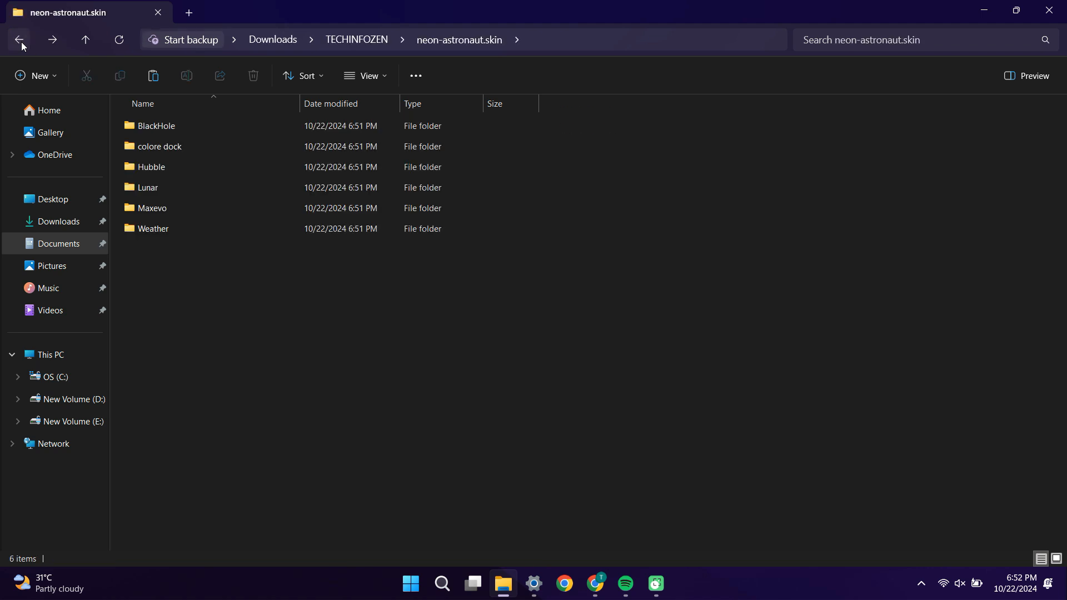
{"action": "left_click", "coordinate": [20, 40]}
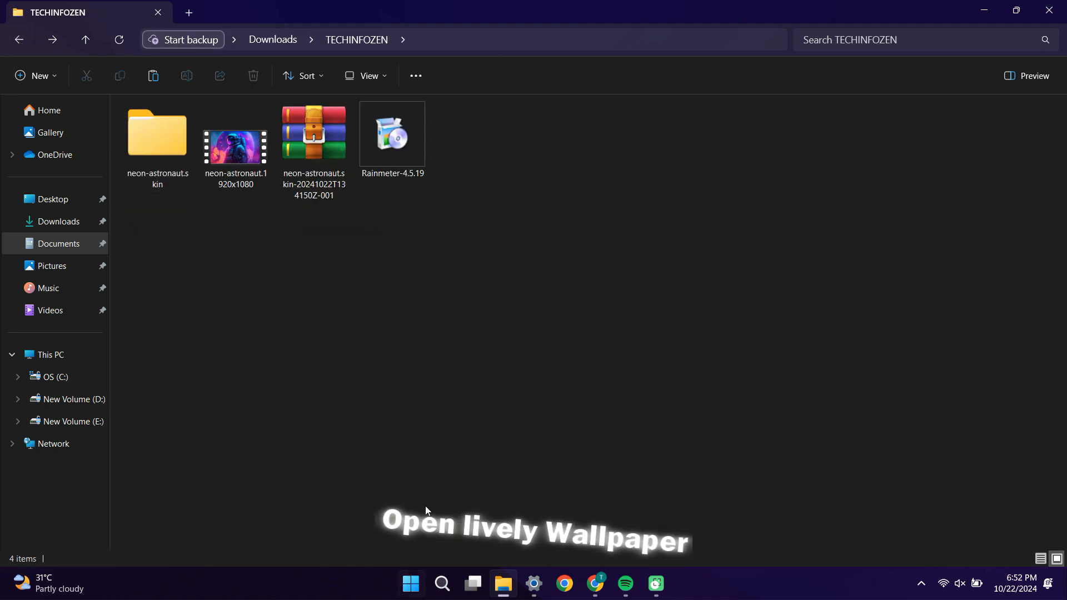
{"action": "left_click", "coordinate": [443, 584]}
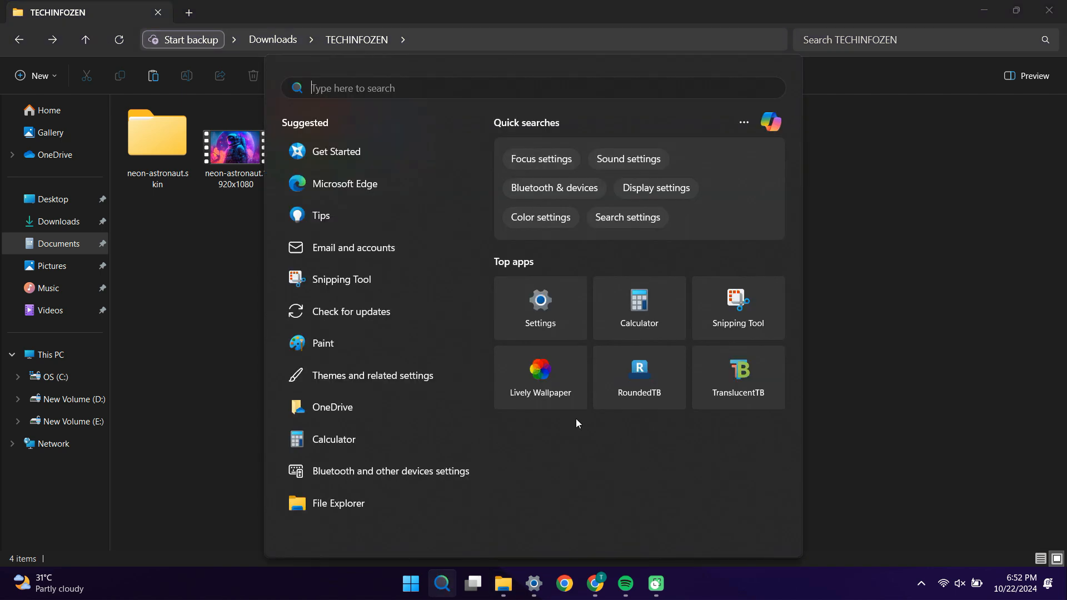
{"action": "left_click", "coordinate": [552, 375]}
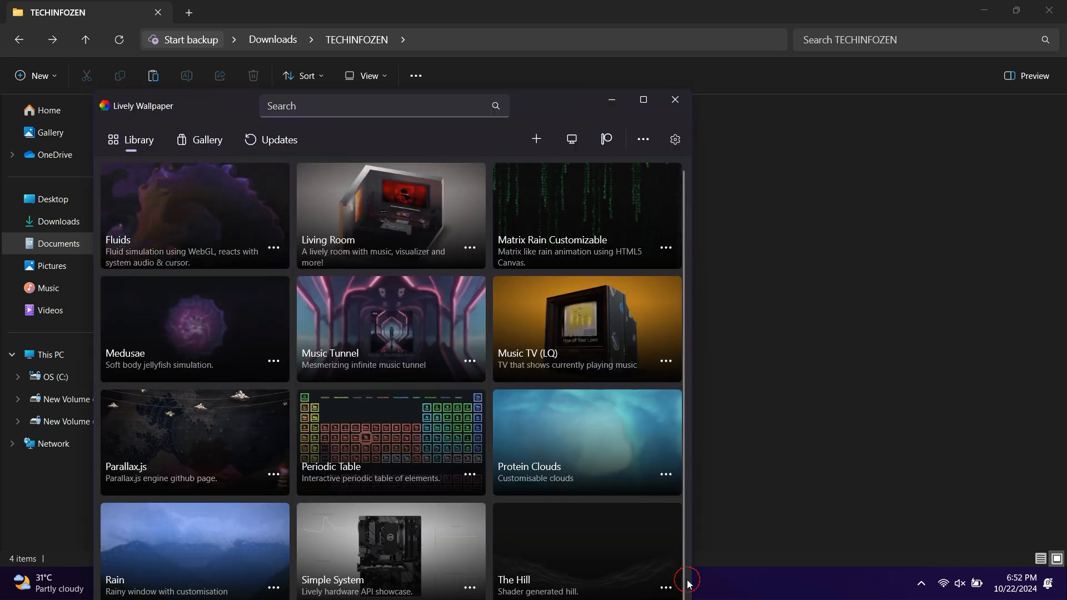
- Add the neon-astronaut.1920x1080 video to the Lively Wallpaper library as the live wallpaper and close the Lively and File Explorer windows
{"action": "left_click_drag", "start_coordinate": [527, 96], "coordinate": [888, 16]}
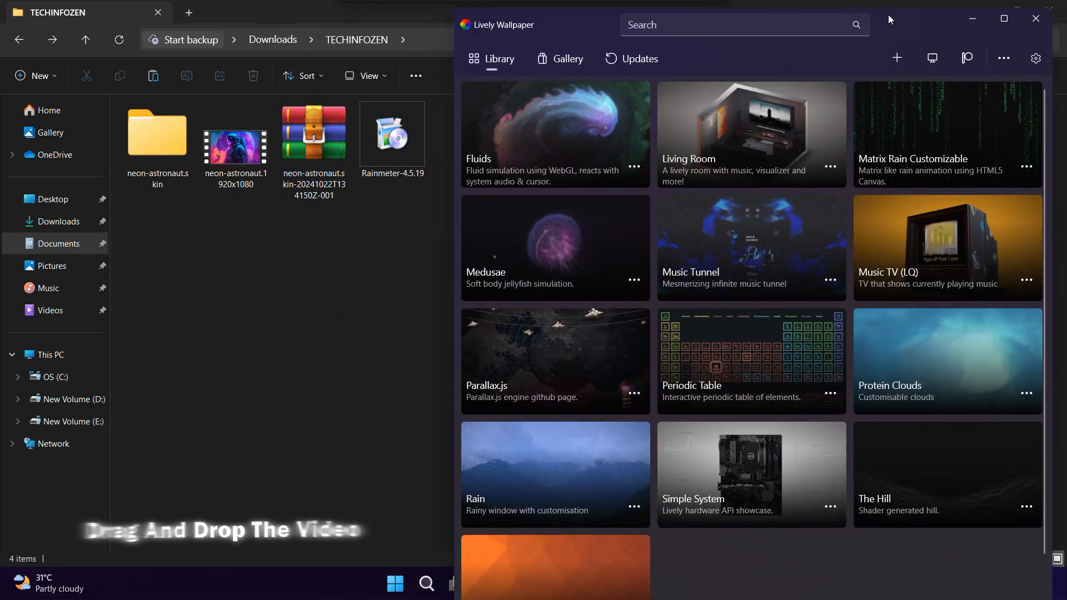
{"action": "left_click_drag", "start_coordinate": [242, 144], "coordinate": [662, 212]}
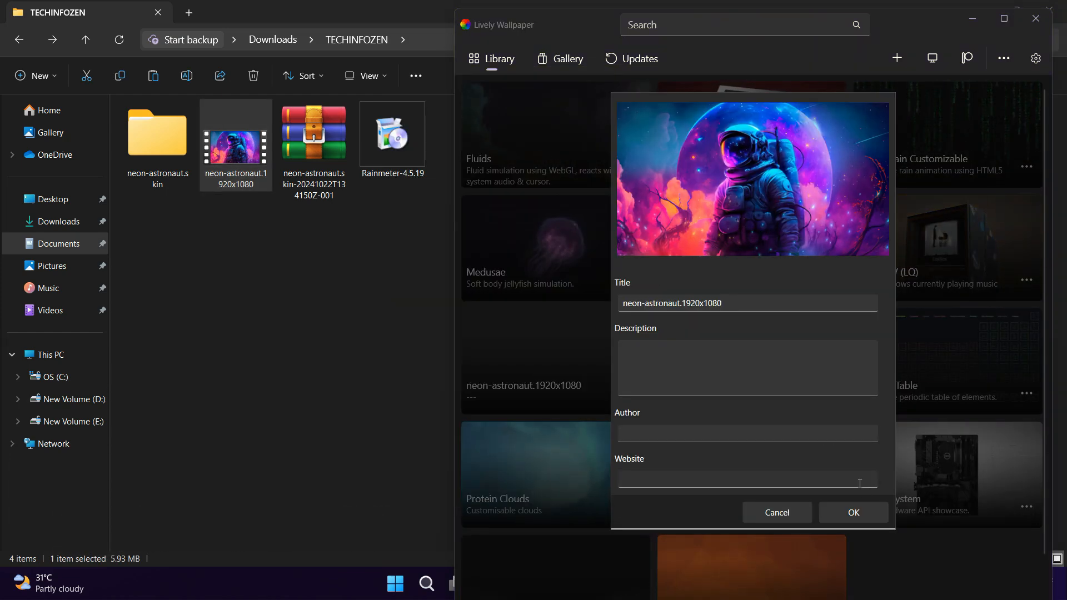
{"action": "left_click", "coordinate": [859, 512]}
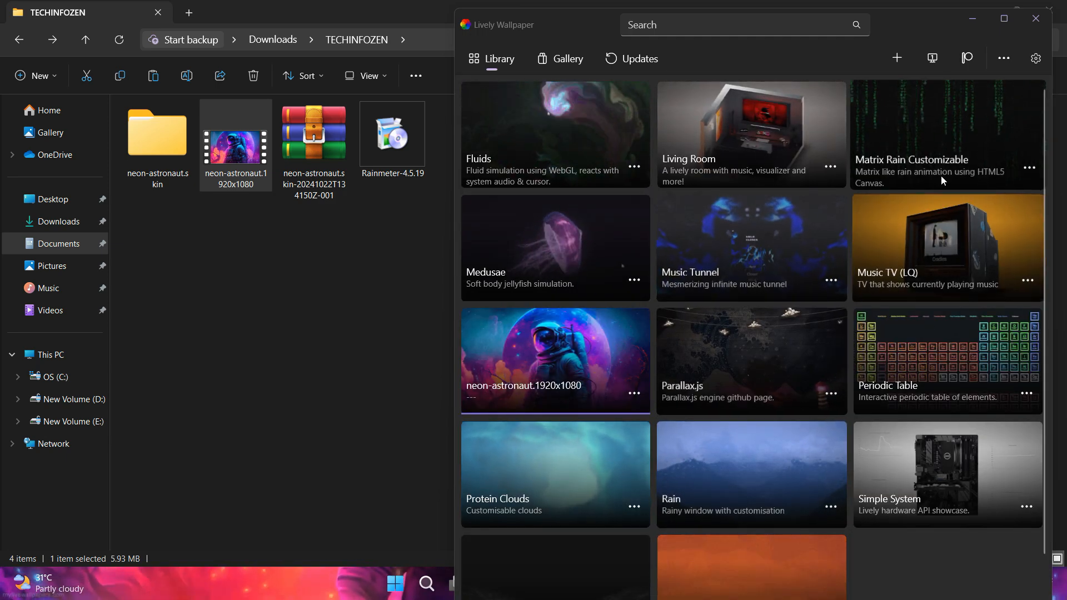
{"action": "left_click", "coordinate": [1037, 21]}
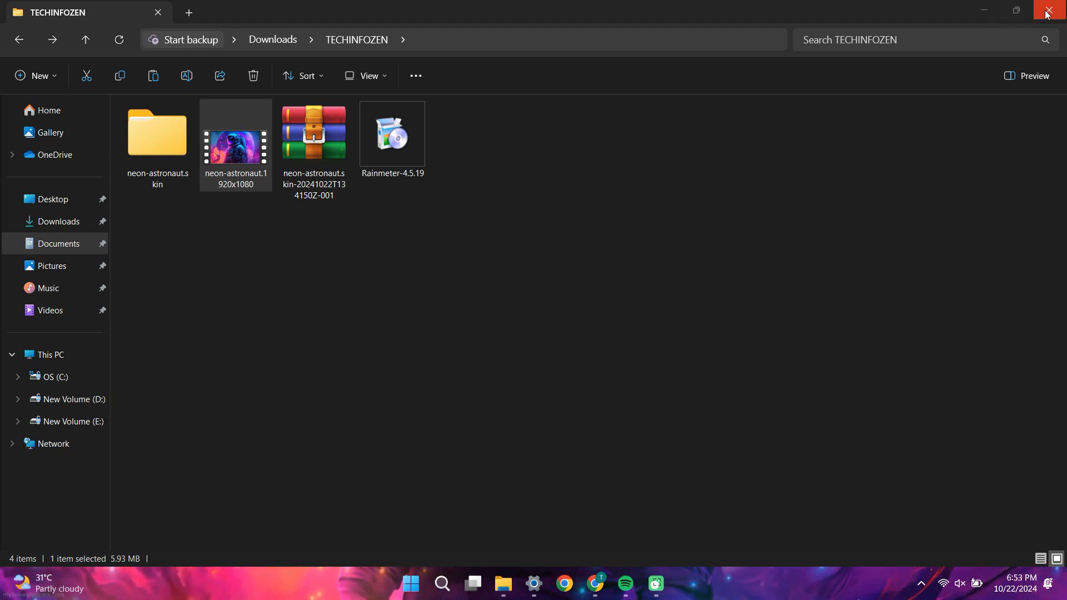
{"action": "left_click", "coordinate": [1047, 12]}
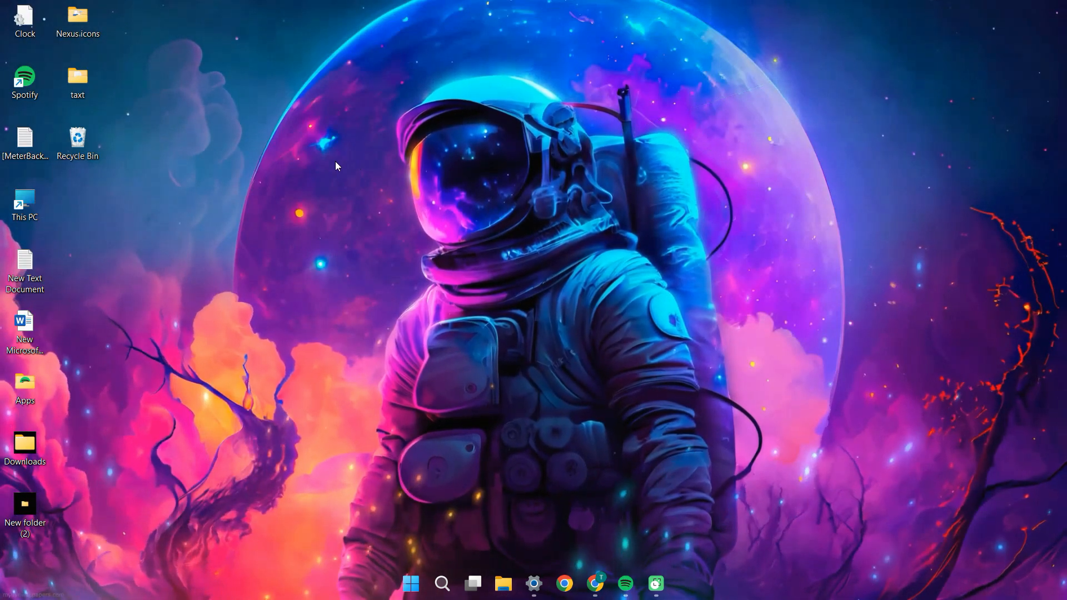
- Hide the desktop icons
{"action": "right_click", "coordinate": [321, 165]}
{"action": "mouse_move", "coordinate": [384, 209]}
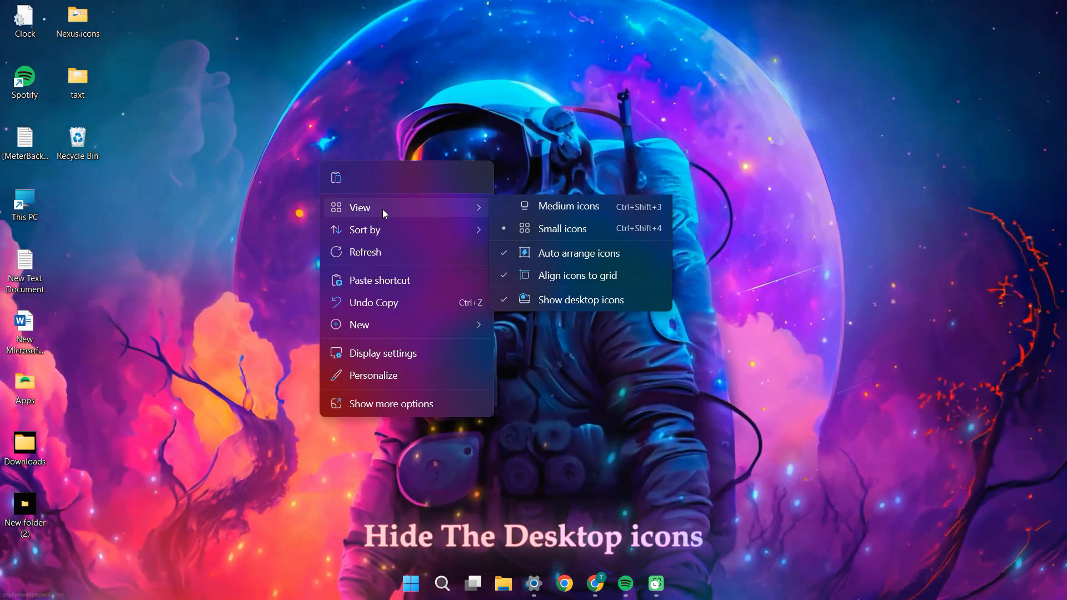
{"action": "left_click", "coordinate": [538, 327]}
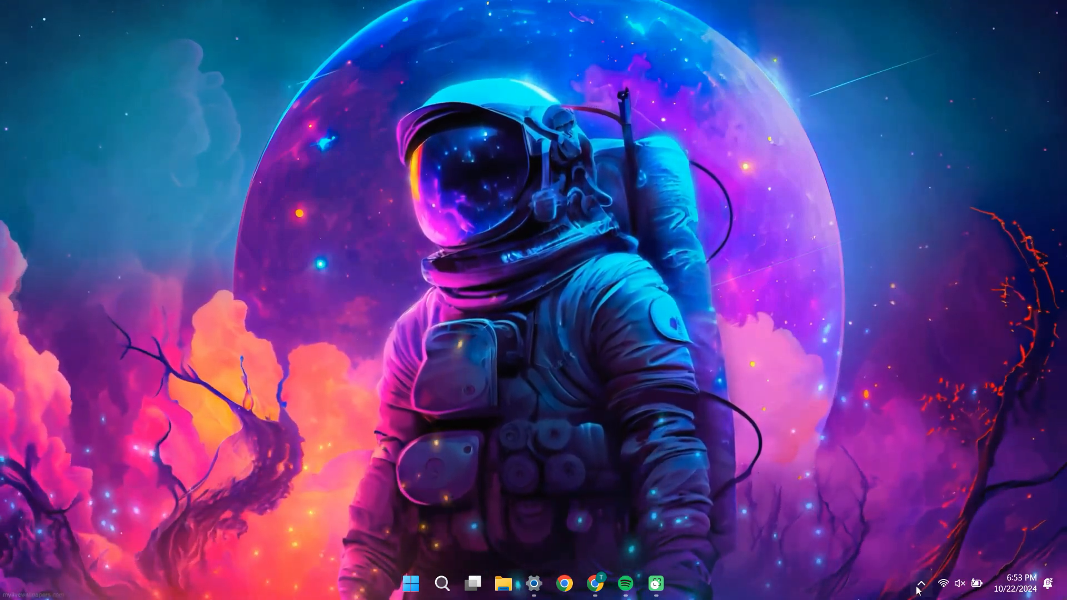
- Open the Rainmeter manager and refresh all skins
{"action": "left_click", "coordinate": [922, 586]}
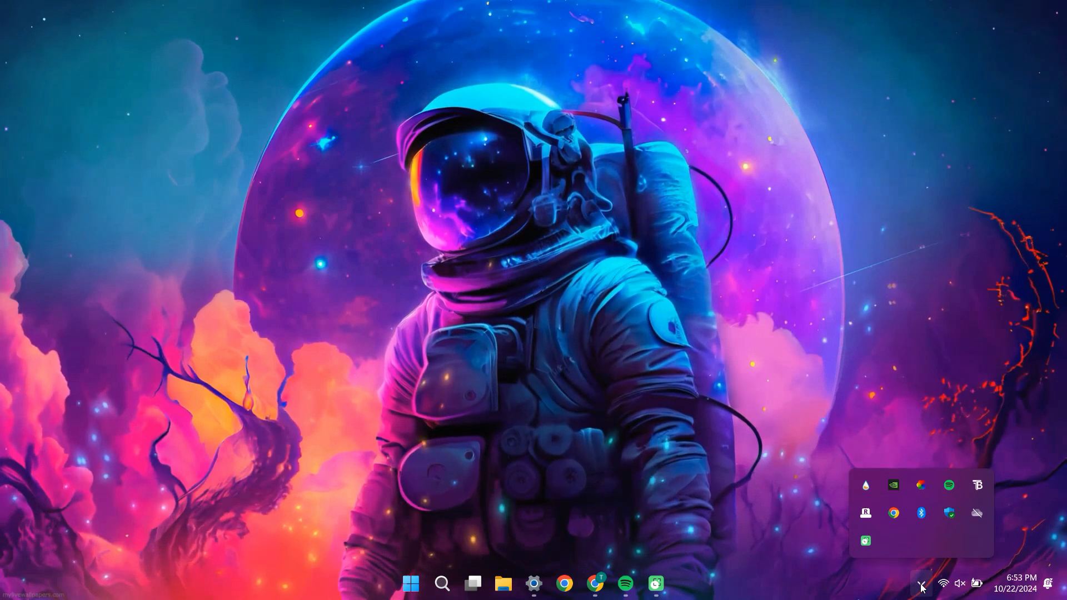
{"action": "right_click", "coordinate": [870, 487]}
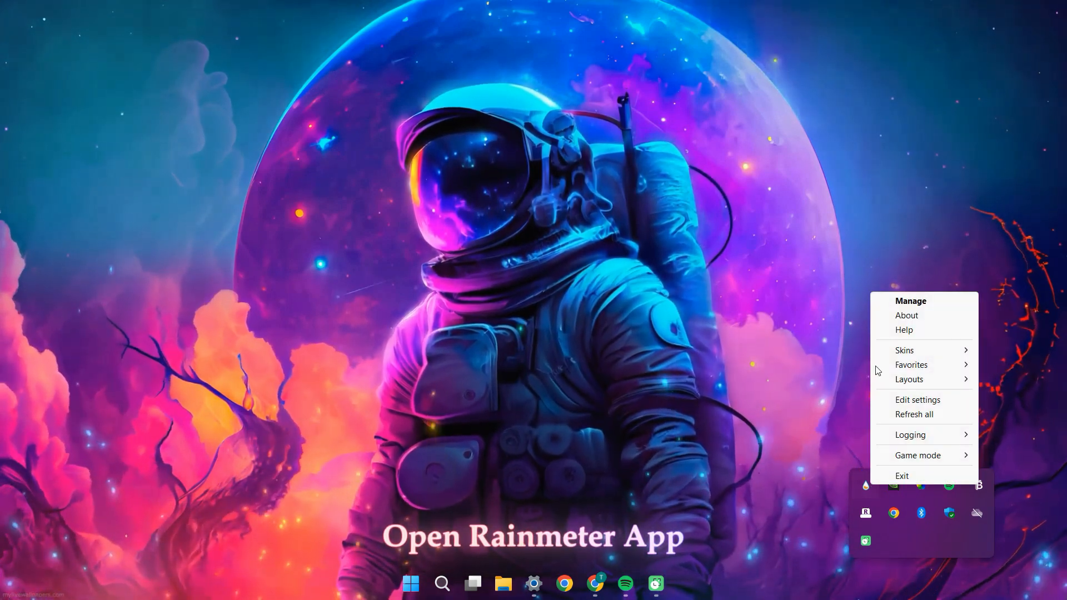
{"action": "left_click", "coordinate": [923, 303]}
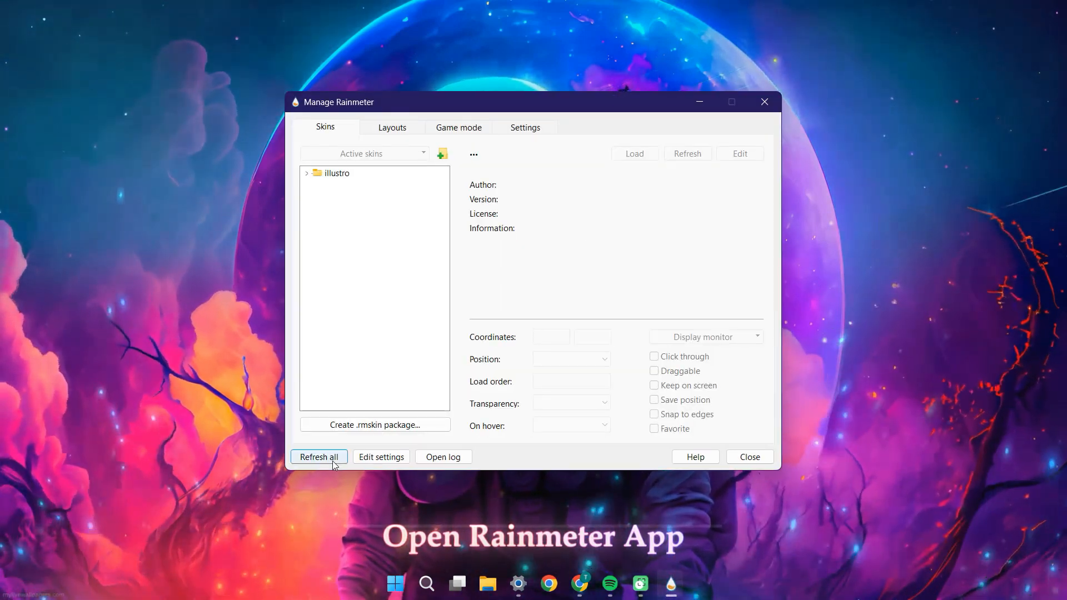
{"action": "left_click", "coordinate": [332, 465]}
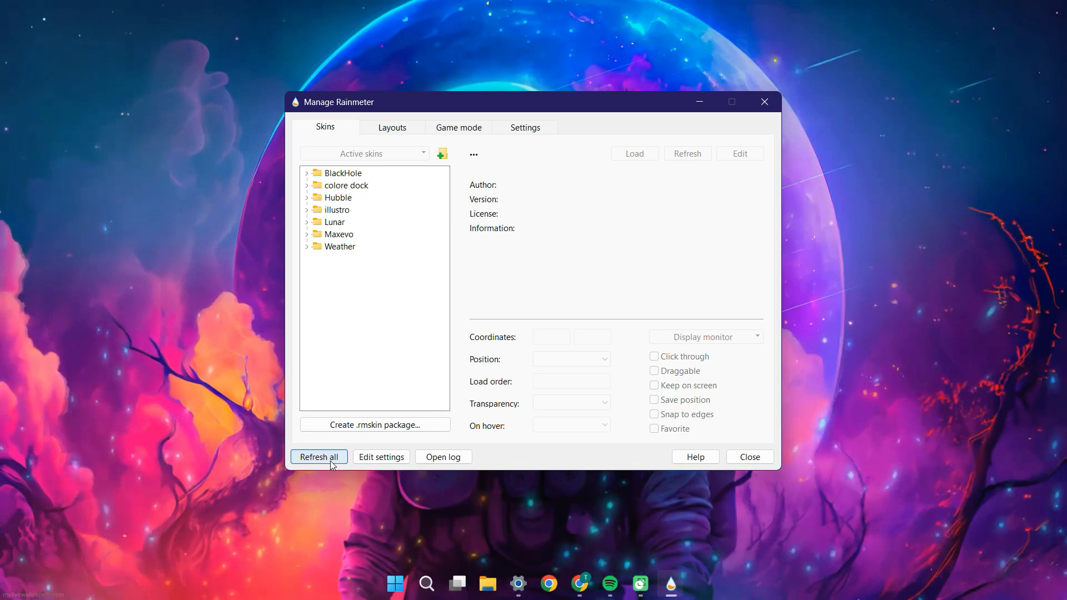
- Load the Date.ini skin from BlackHole's Date folder and collapse the BlackHole folder
{"action": "left_click", "coordinate": [307, 173]}
{"action": "left_click", "coordinate": [318, 186]}
{"action": "right_click", "coordinate": [358, 198]}
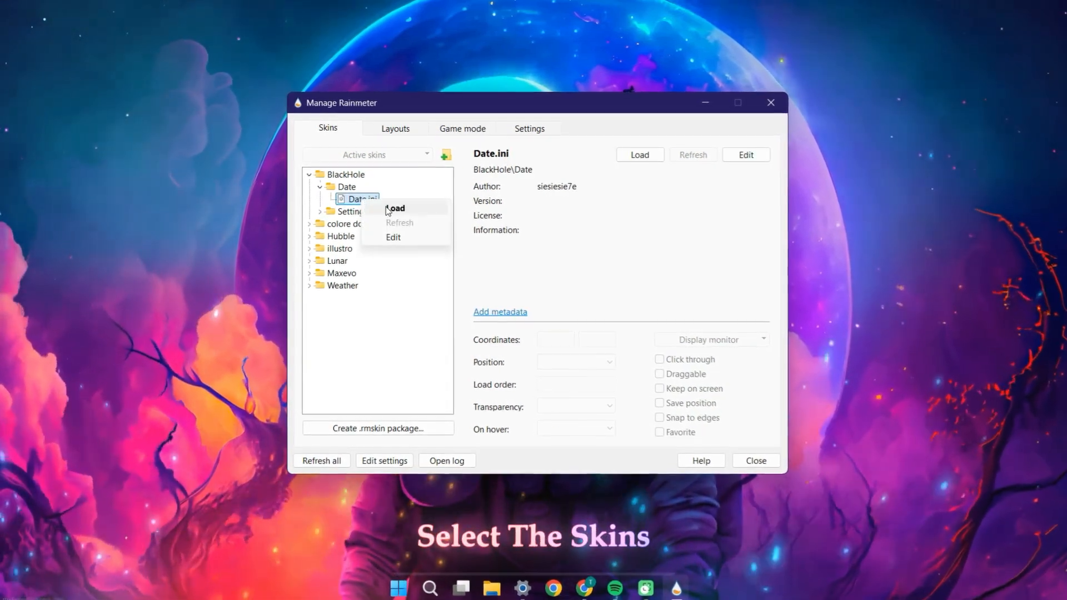
{"action": "left_click", "coordinate": [393, 207]}
{"action": "left_click", "coordinate": [309, 174]}
- Load the chrome.ini, Deviantart.ini and Downloads.ini skins from the colore dock folder
{"action": "left_click", "coordinate": [310, 187]}
{"action": "left_click", "coordinate": [320, 200]}
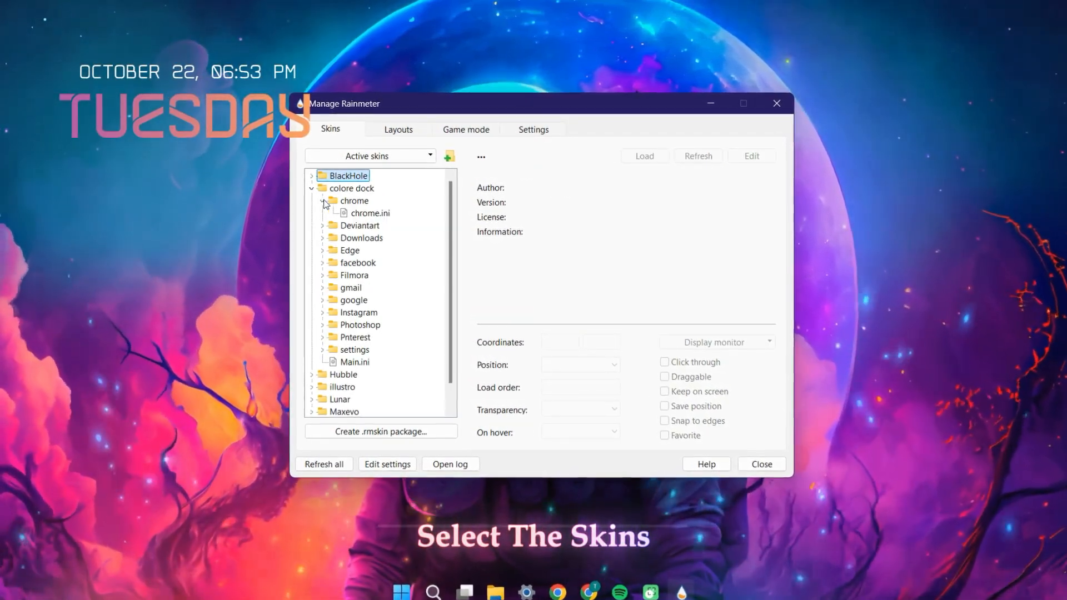
{"action": "right_click", "coordinate": [367, 214]}
{"action": "left_click", "coordinate": [396, 222]}
{"action": "left_click", "coordinate": [324, 226]}
{"action": "right_click", "coordinate": [370, 238]}
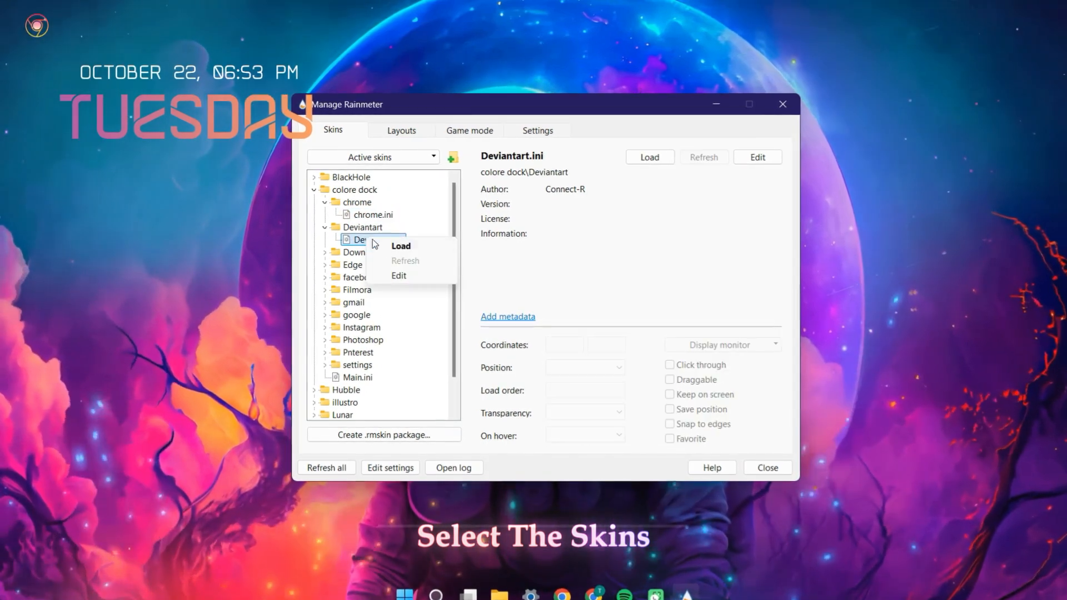
{"action": "left_click", "coordinate": [396, 246]}
{"action": "left_click", "coordinate": [325, 253]}
{"action": "right_click", "coordinate": [350, 266]}
{"action": "left_click", "coordinate": [375, 275]}
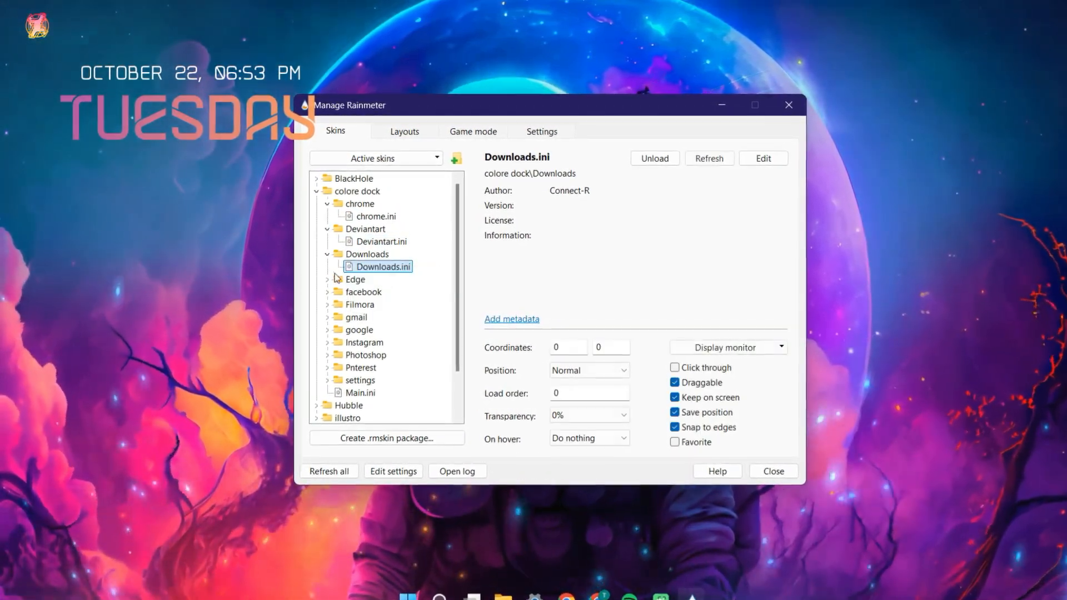
- Load the Edge.ini, facebook.ini, Filmora.ini and gmail.ini skins from the colore dock folder
{"action": "left_click", "coordinate": [328, 281]}
{"action": "left_click", "coordinate": [390, 301]}
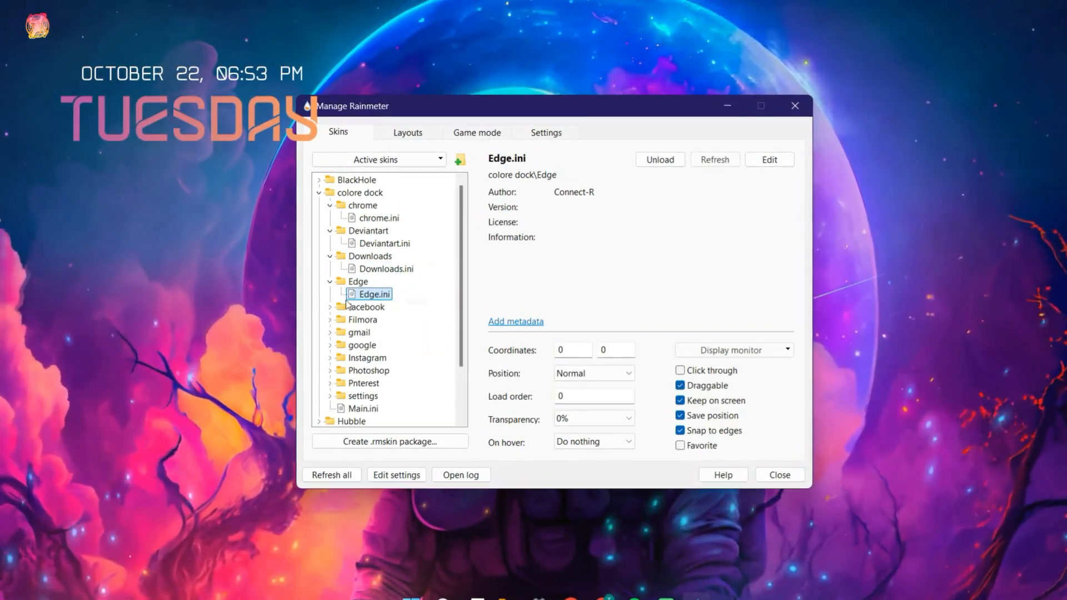
{"action": "left_click", "coordinate": [331, 307]}
{"action": "right_click", "coordinate": [353, 321]}
{"action": "left_click", "coordinate": [348, 330]}
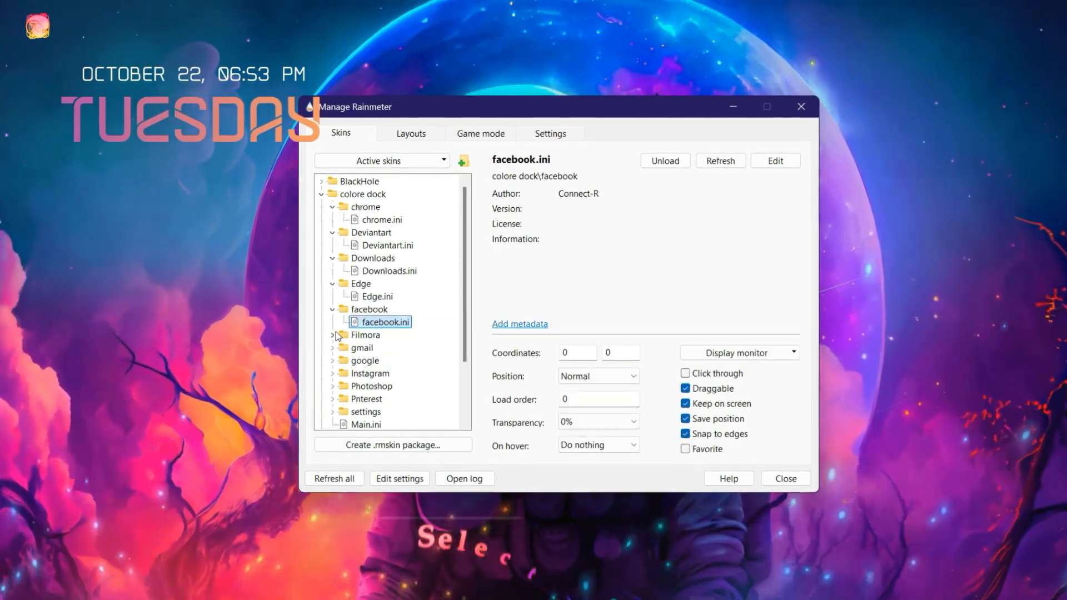
{"action": "right_click", "coordinate": [367, 350]}
{"action": "left_click", "coordinate": [371, 360]}
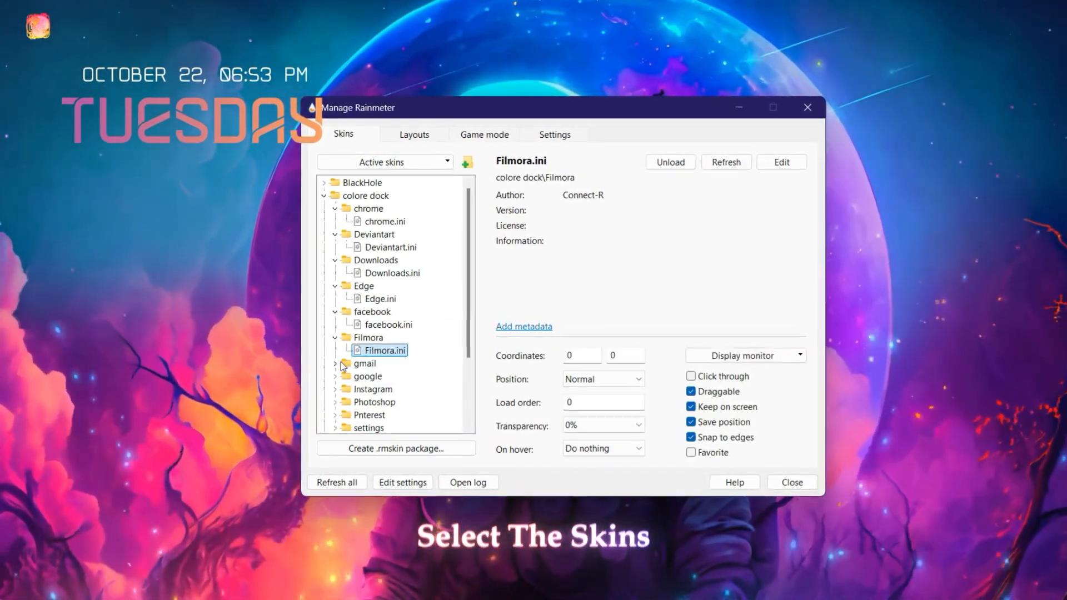
{"action": "right_click", "coordinate": [384, 378]}
{"action": "left_click", "coordinate": [389, 387]}
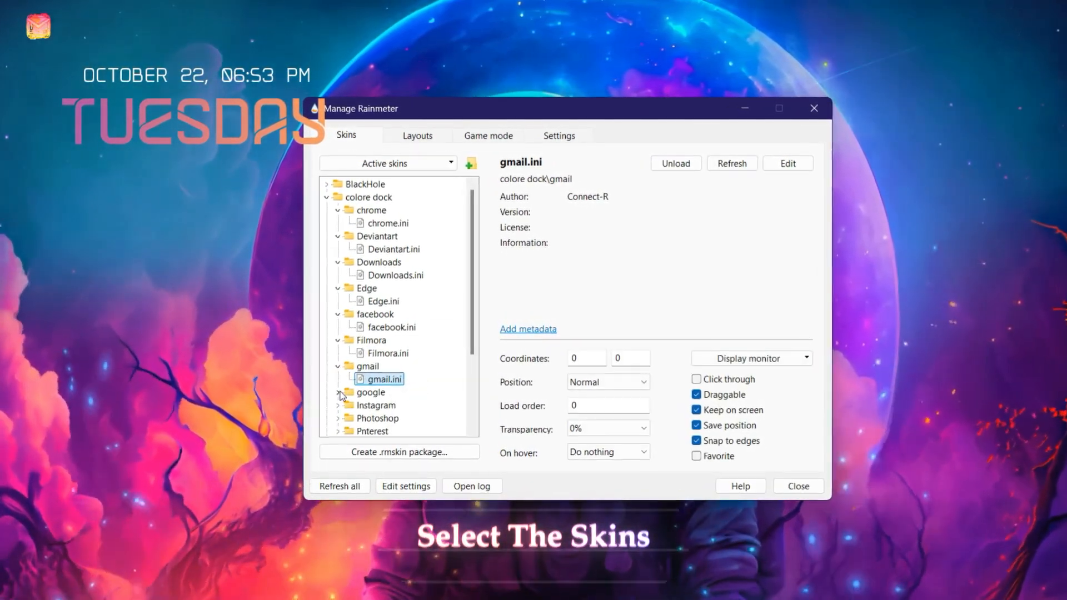
- Load the google.ini, Instagram.ini, Photoshop.ini and Pnterest.ini skins from the colore dock folder
{"action": "scroll", "coordinate": [423, 400], "scroll_direction": "down", "scroll_amount": 2}
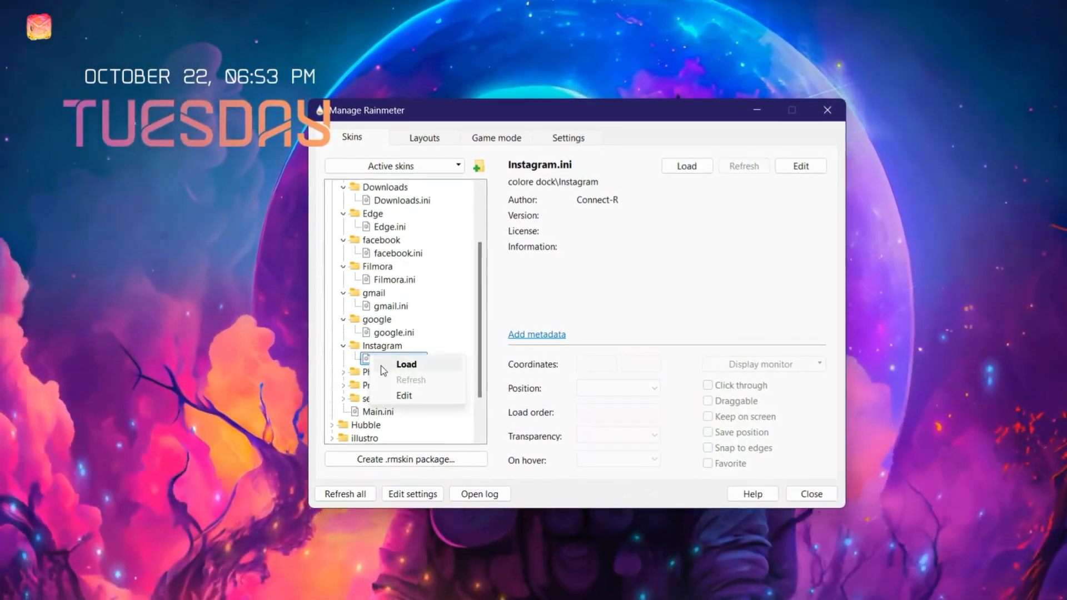
{"action": "left_click", "coordinate": [382, 366]}
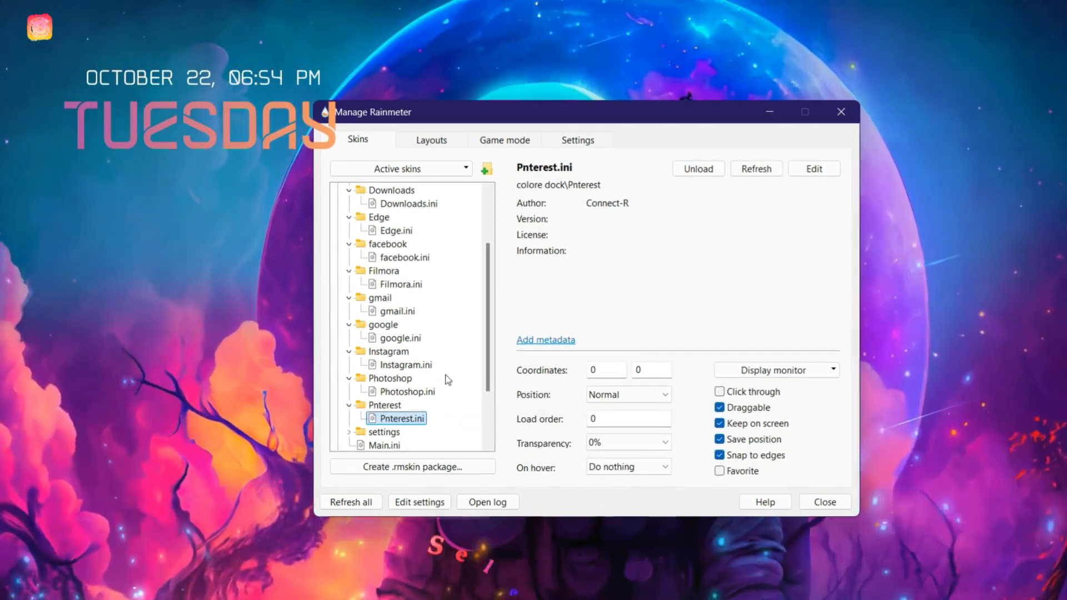
{"action": "scroll", "coordinate": [445, 381], "scroll_direction": "down", "scroll_amount": 1}
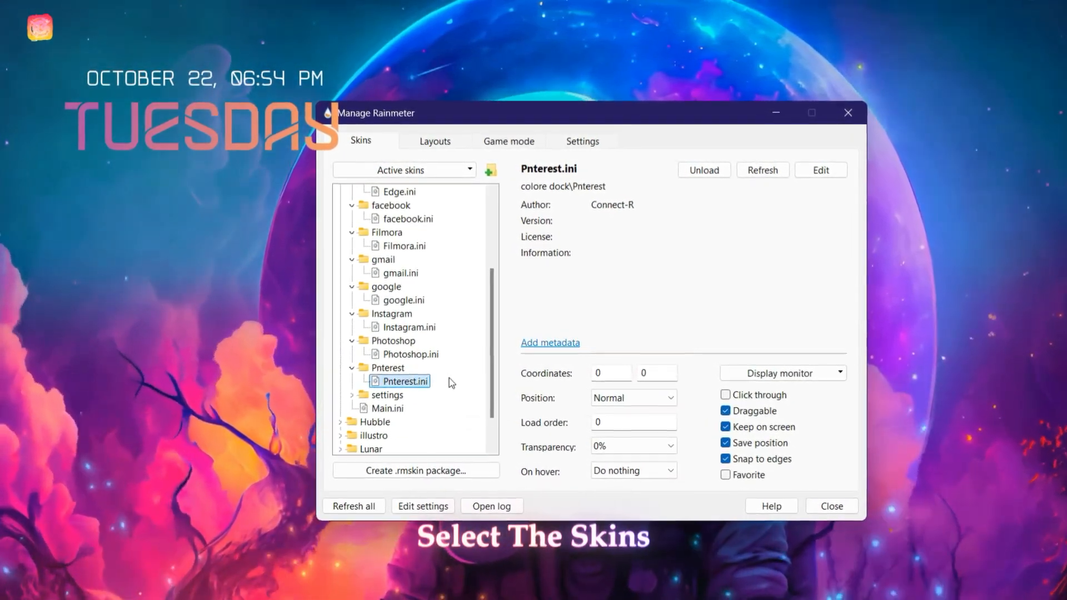
- Collapse the colore dock folder and load the Hubble skin plus Animation.ini and Animation 2.ini from the Lunar folder
{"action": "scroll", "coordinate": [342, 213], "scroll_direction": "up", "scroll_amount": 3}
{"action": "left_click", "coordinate": [343, 208]}
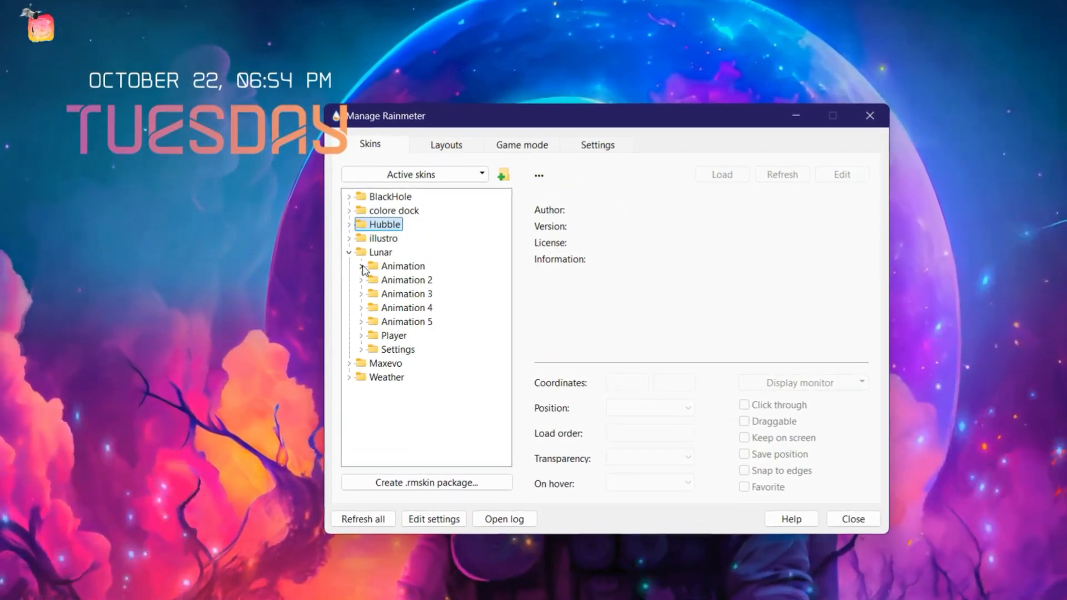
{"action": "right_click", "coordinate": [406, 283]}
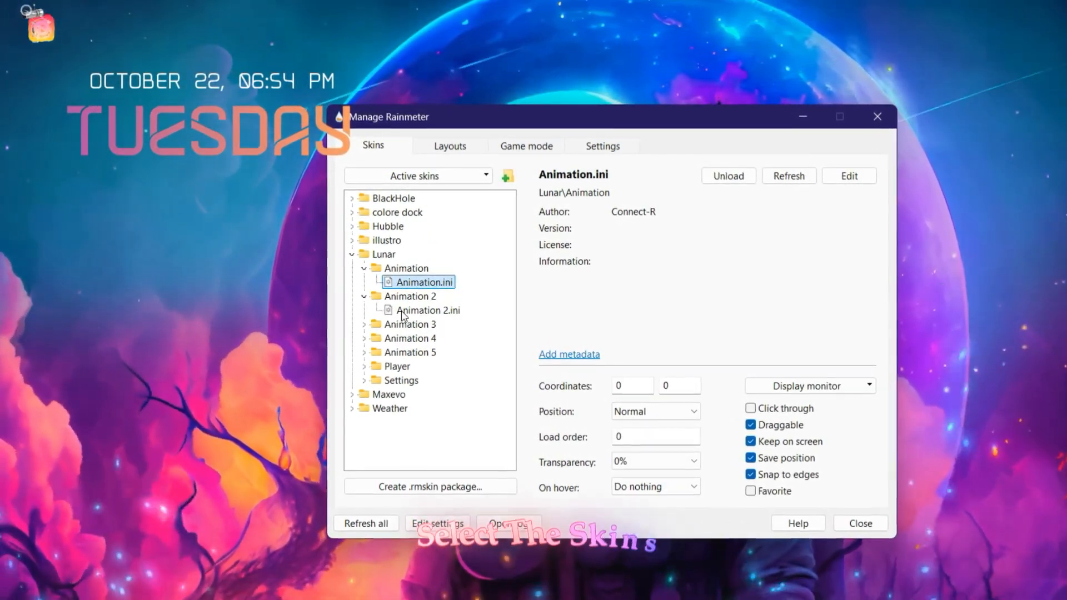
{"action": "right_click", "coordinate": [403, 311]}
{"action": "left_click", "coordinate": [430, 323]}
- Load the Animation 3.ini, Animation 4.ini and Animation 5.ini skins from the Lunar folder
{"action": "right_click", "coordinate": [408, 341]}
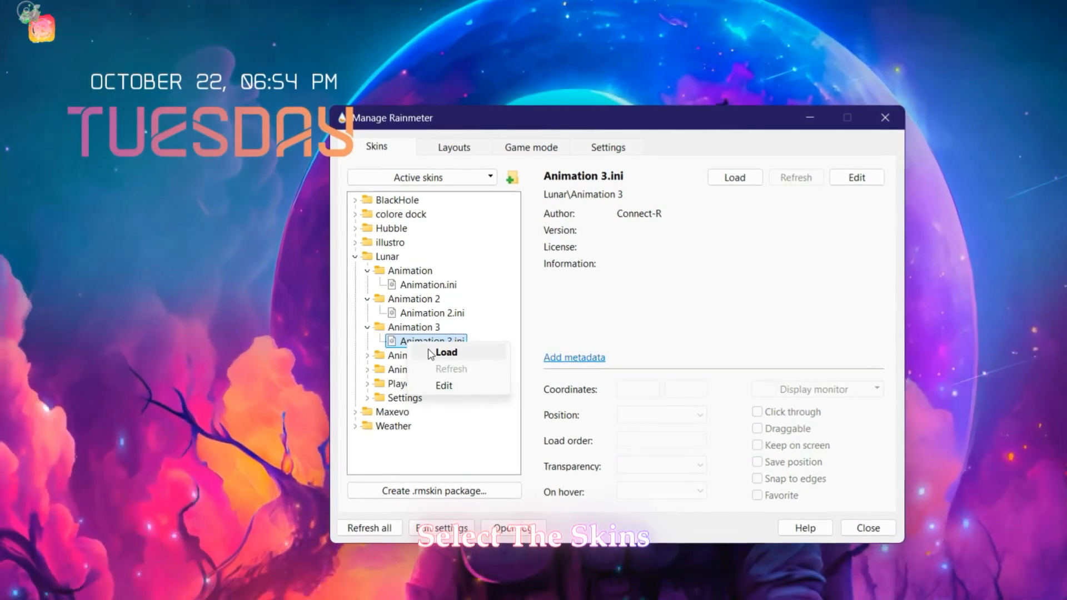
{"action": "left_click", "coordinate": [439, 351]}
{"action": "left_click", "coordinate": [366, 354]}
{"action": "right_click", "coordinate": [427, 369]}
{"action": "left_click", "coordinate": [461, 384]}
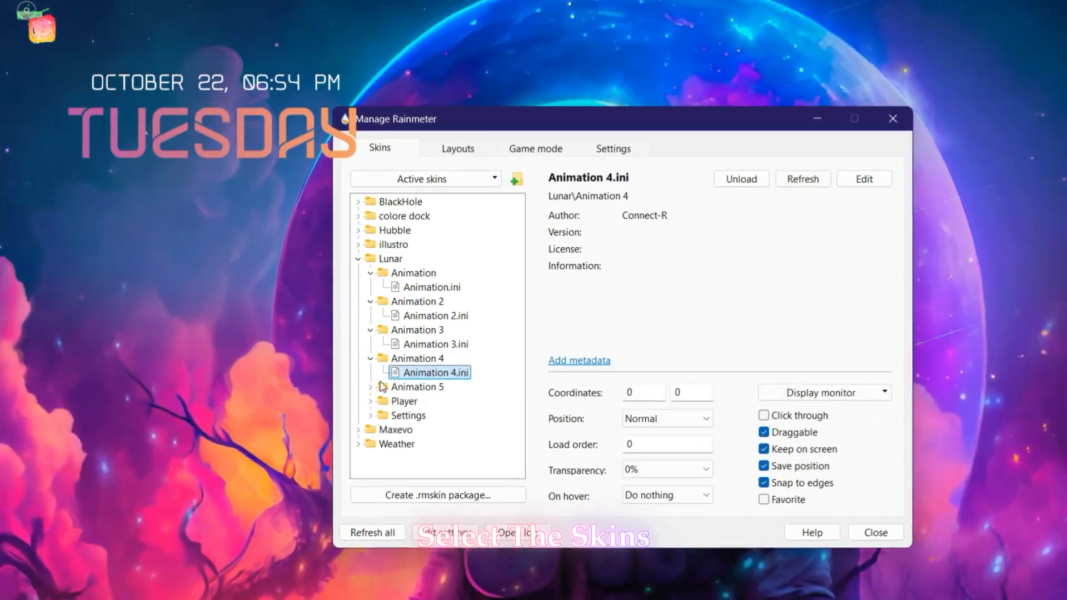
{"action": "right_click", "coordinate": [434, 402]}
{"action": "left_click", "coordinate": [469, 414]}
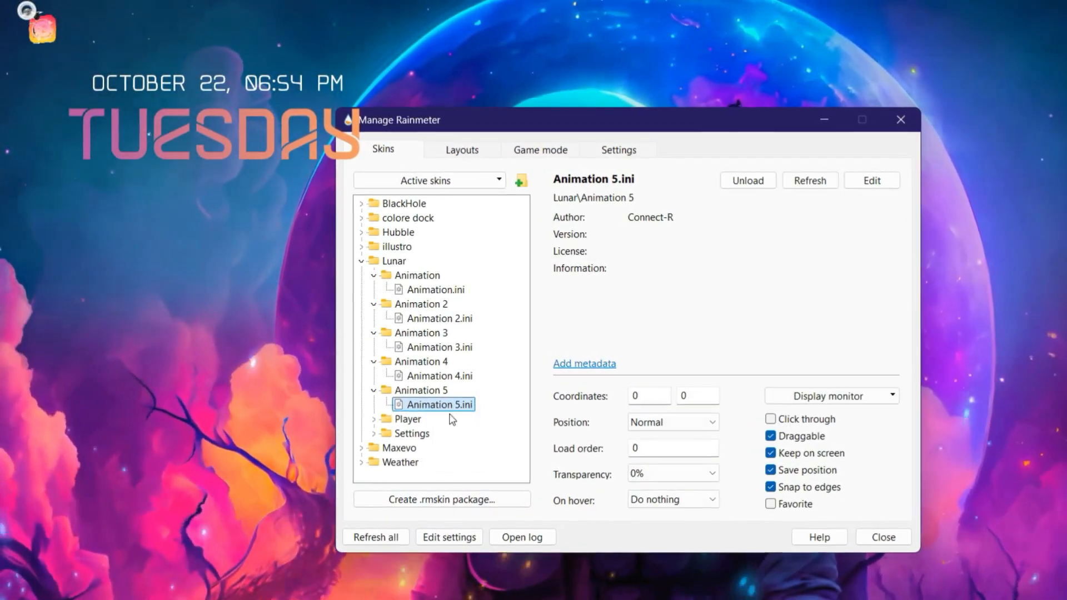
- Load the Player.ini skin from Lunar's Player folder and collapse the Lunar folder
{"action": "left_click", "coordinate": [376, 421]}
{"action": "right_click", "coordinate": [428, 434]}
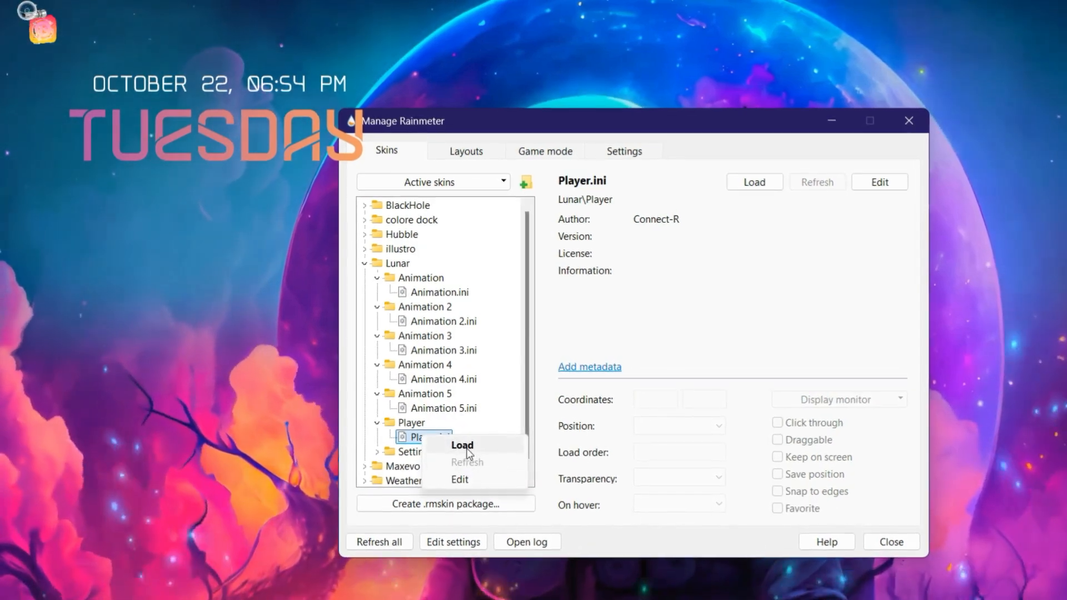
{"action": "left_click", "coordinate": [458, 446]}
{"action": "left_click", "coordinate": [365, 249]}
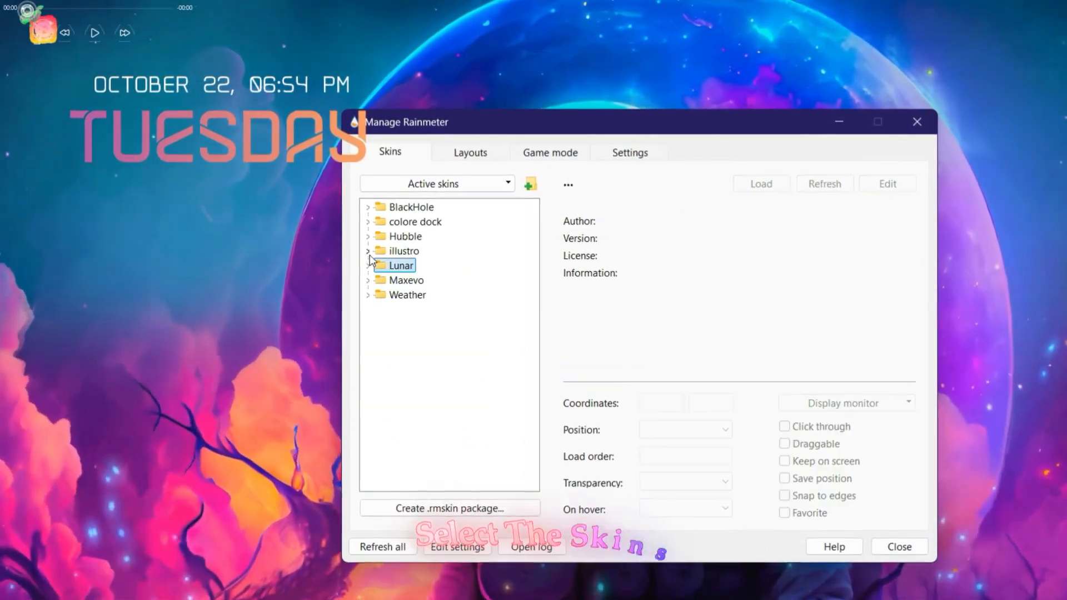
- Load the Visualizer.ini skin from Maxevo's Visualizer folder and collapse the Maxevo folder
{"action": "left_click", "coordinate": [365, 278]}
{"action": "right_click", "coordinate": [449, 327]}
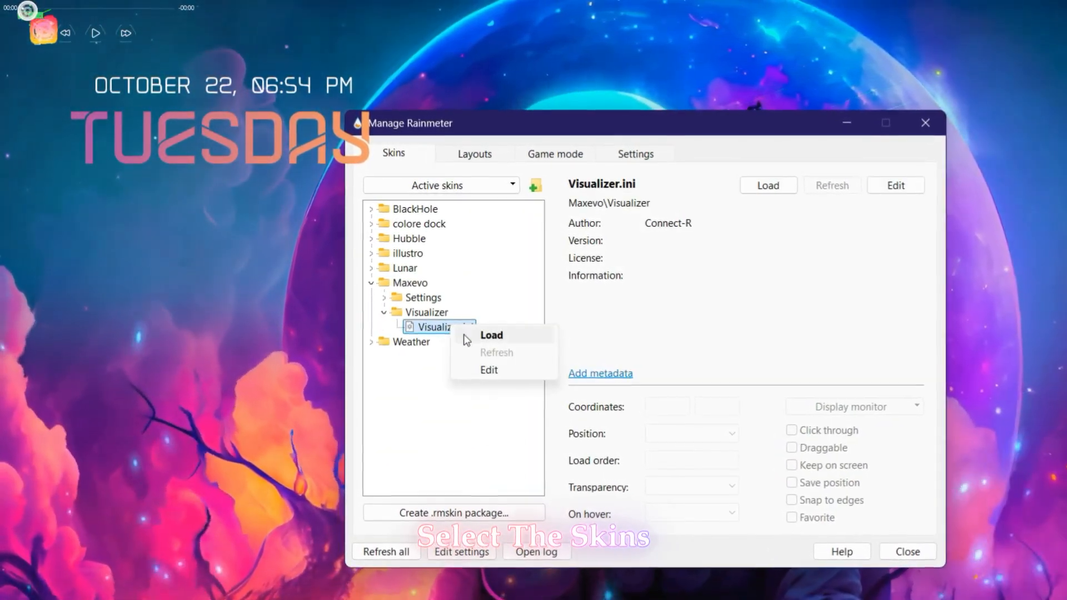
{"action": "left_click", "coordinate": [484, 336]}
{"action": "left_click", "coordinate": [369, 283]}
- Load the Mini.ini skin from the Weather folder and minimize the Rainmeter manager
{"action": "left_click", "coordinate": [374, 299]}
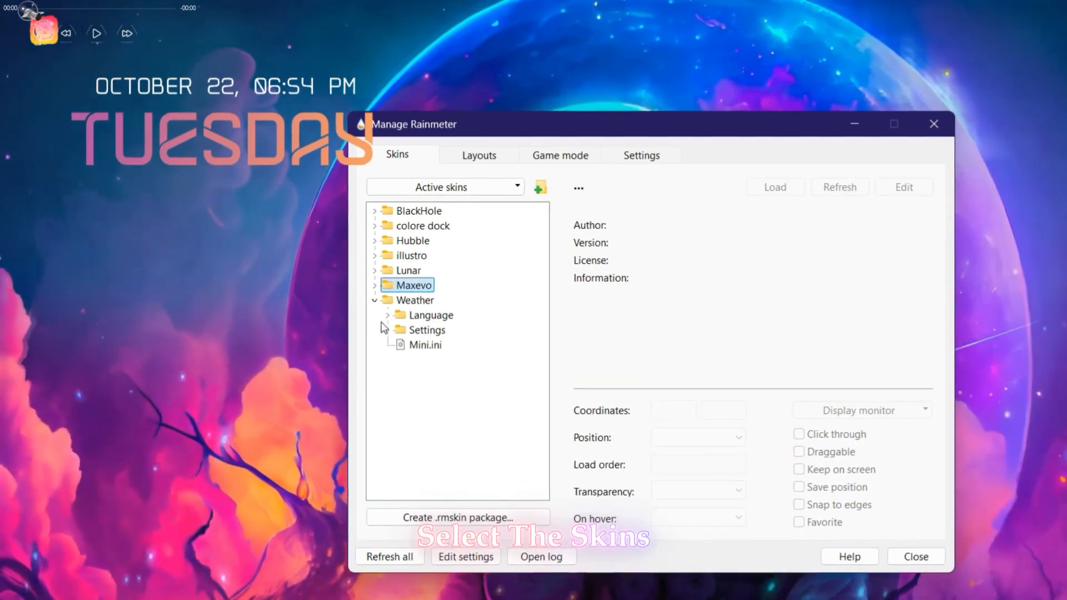
{"action": "right_click", "coordinate": [425, 344]}
{"action": "left_click", "coordinate": [431, 352]}
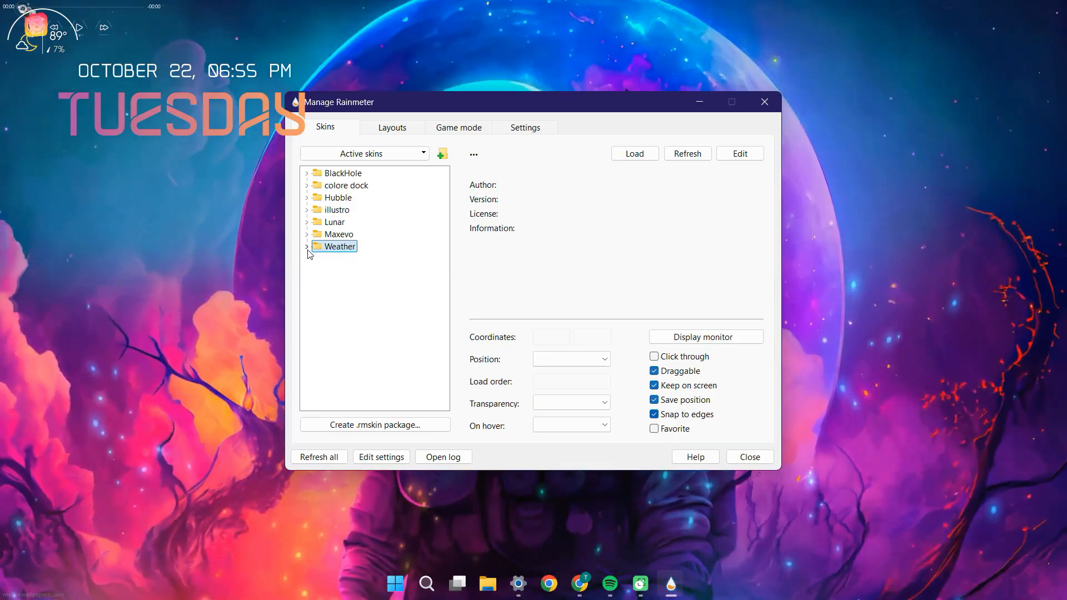
{"action": "left_click", "coordinate": [700, 106]}
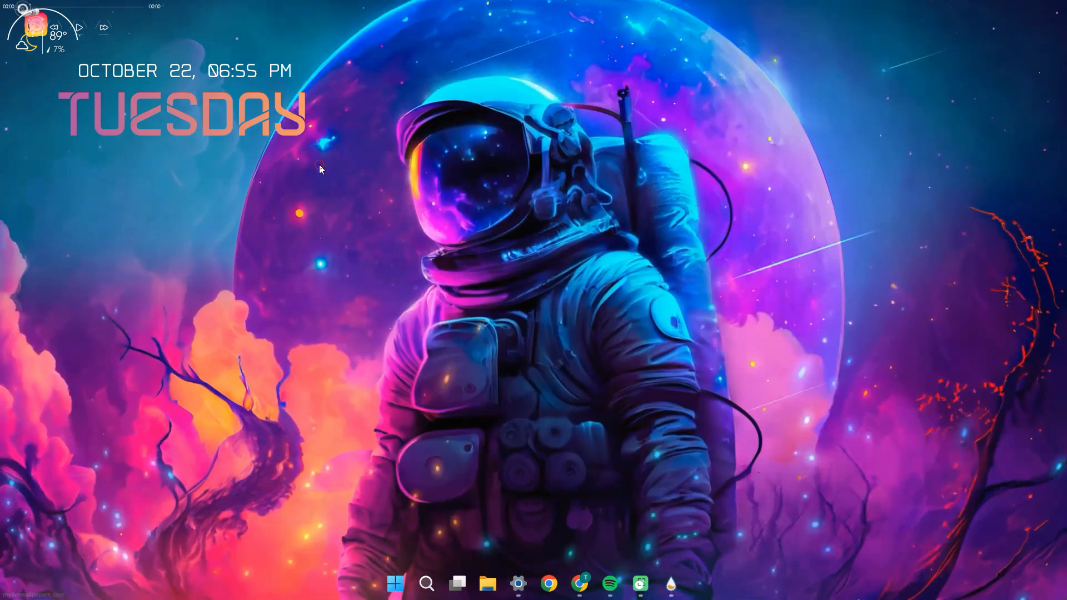
- Move the date skin lower on the desktop and check its Date.ini settings in the Rainmeter manager
{"action": "left_click_drag", "start_coordinate": [300, 132], "coordinate": [229, 262]}
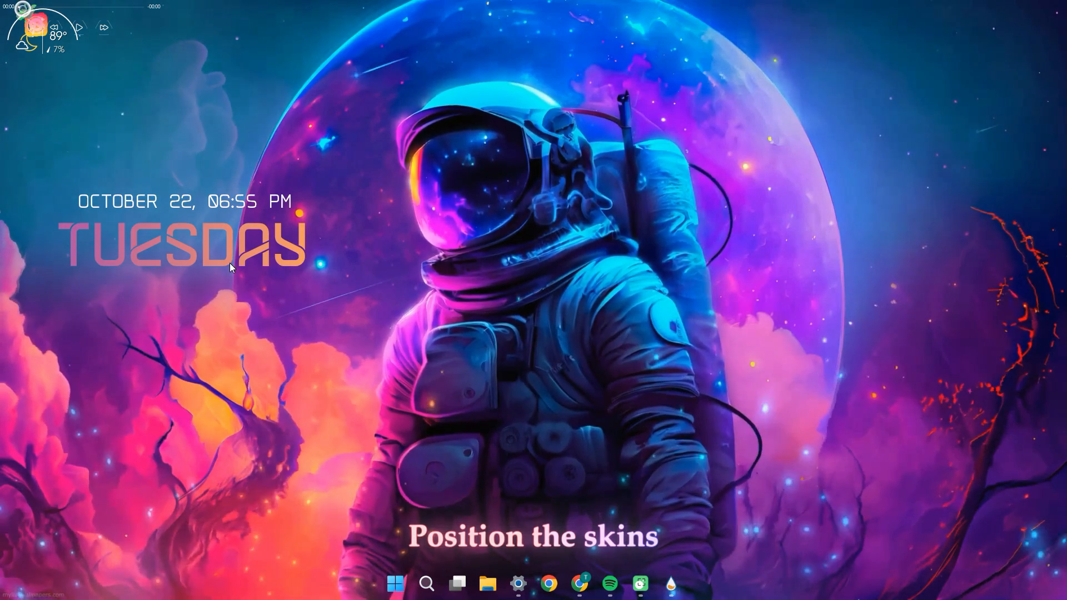
{"action": "right_click", "coordinate": [230, 263]}
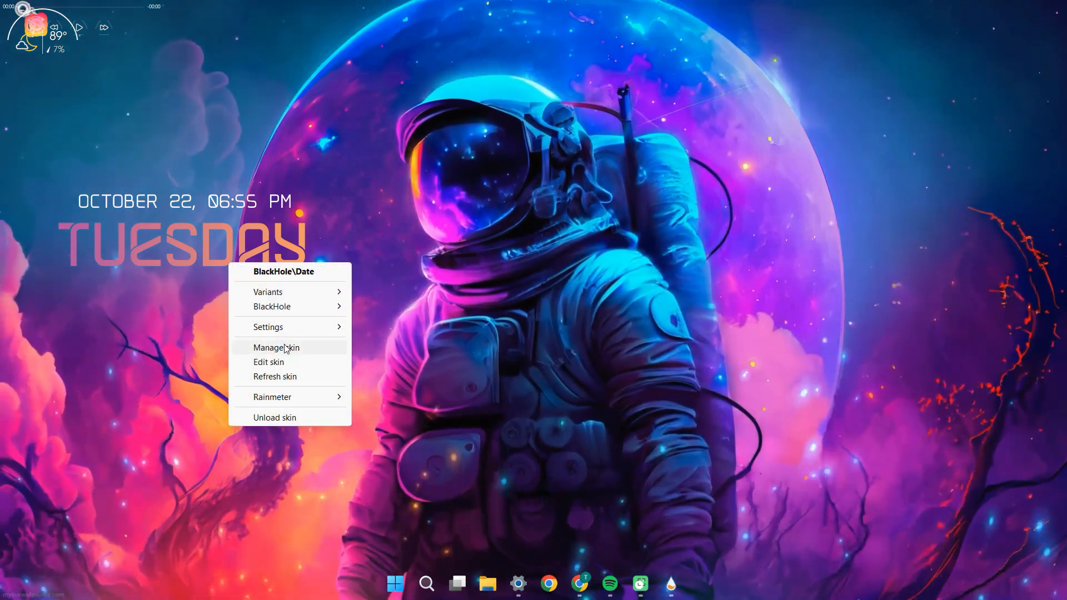
{"action": "left_click", "coordinate": [286, 348]}
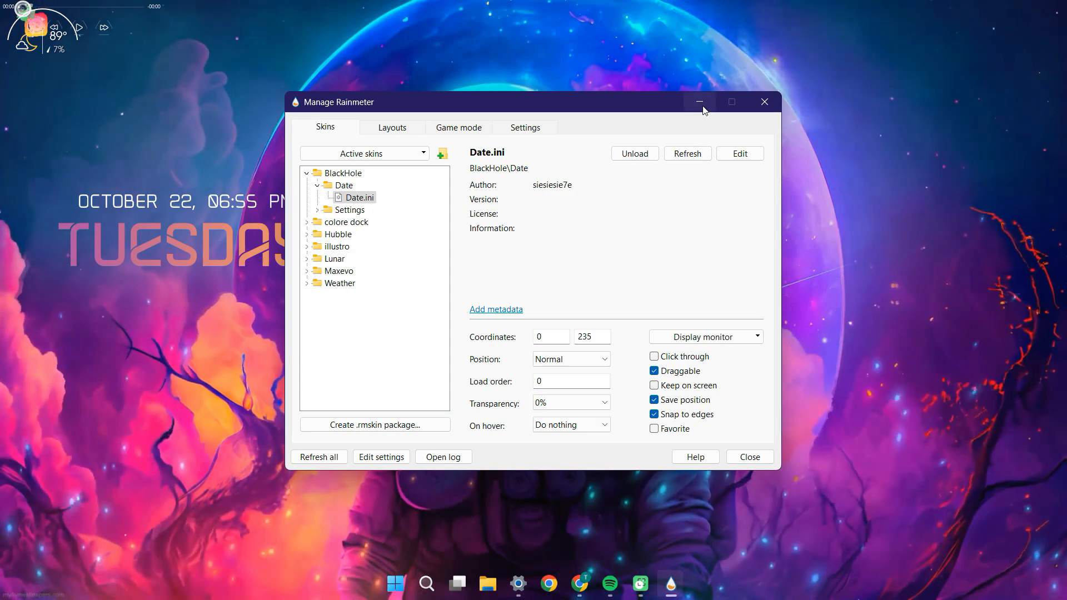
{"action": "left_click", "coordinate": [701, 102]}
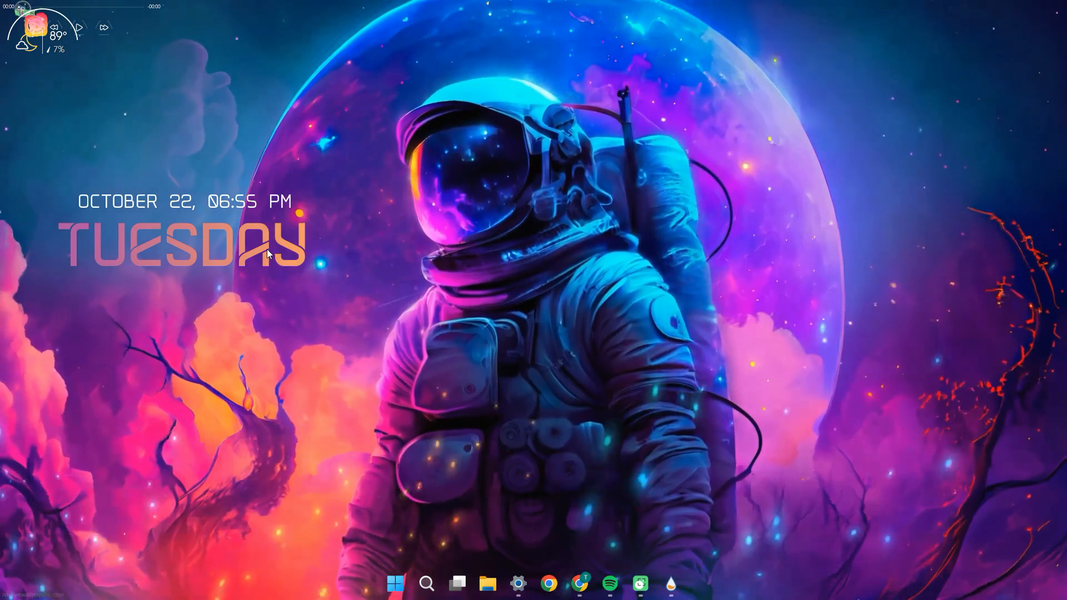
- Place the date skin near the desktop's left edge, with the weather skin above it and the music player skin below it
{"action": "left_click_drag", "start_coordinate": [267, 250], "coordinate": [228, 235]}
{"action": "left_click_drag", "start_coordinate": [50, 49], "coordinate": [154, 153]}
{"action": "left_click_drag", "start_coordinate": [76, 26], "coordinate": [141, 335]}
- Stack the Pinterest, Photoshop, Instagram, Google, Gmail, Filmora and Facebook icons in a vertical column along the desktop's right edge
{"action": "left_click_drag", "start_coordinate": [52, 33], "coordinate": [1053, 118]}
{"action": "left_click_drag", "start_coordinate": [38, 25], "coordinate": [1043, 150]}
{"action": "left_click_drag", "start_coordinate": [38, 24], "coordinate": [1042, 184]}
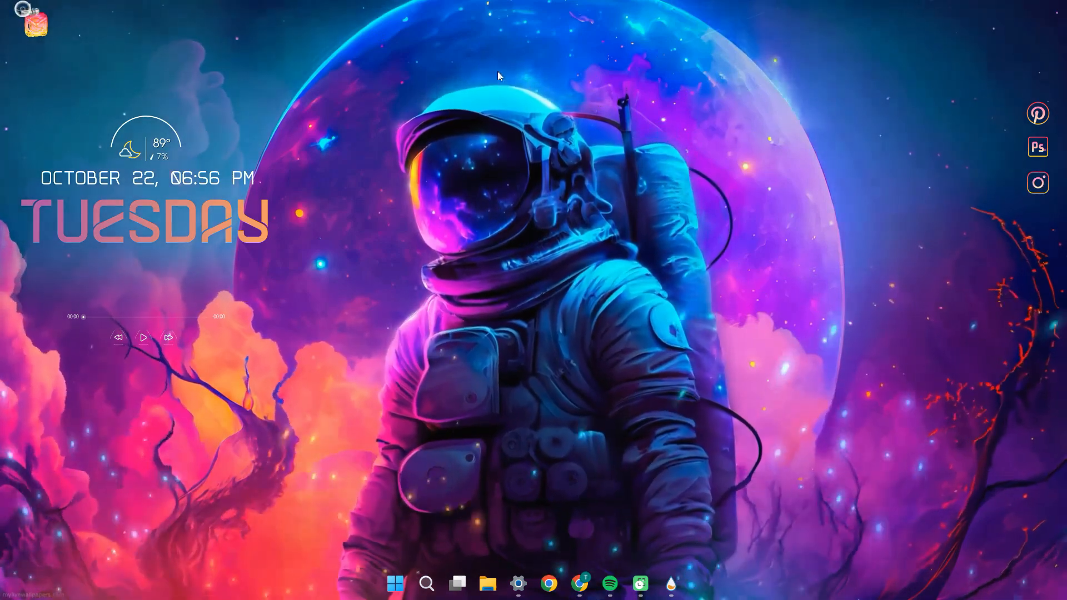
{"action": "left_click_drag", "start_coordinate": [37, 25], "coordinate": [1045, 307]}
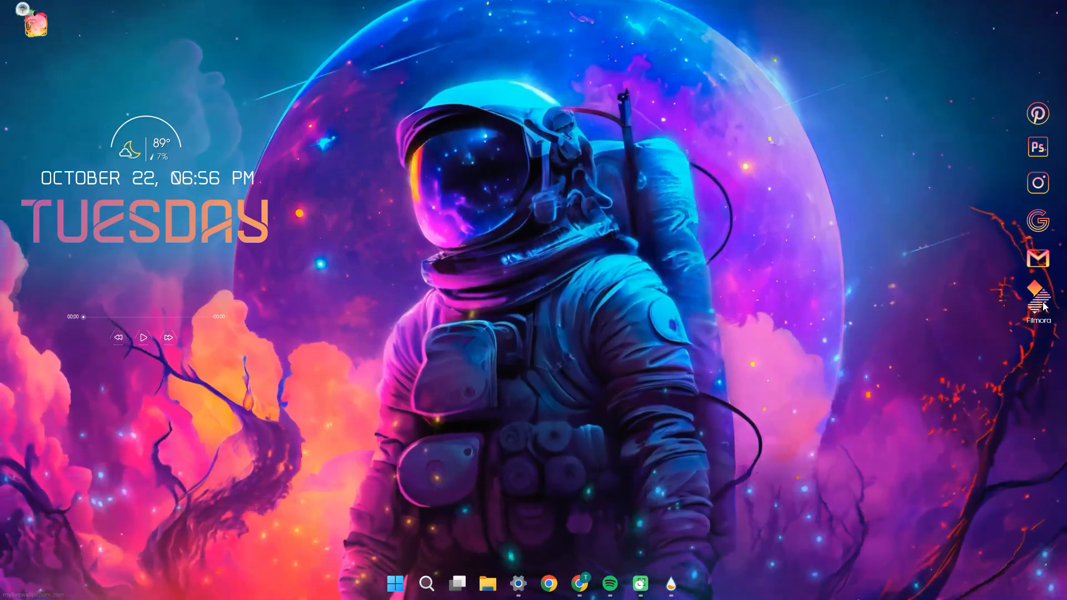
{"action": "left_click_drag", "start_coordinate": [38, 24], "coordinate": [1043, 339]}
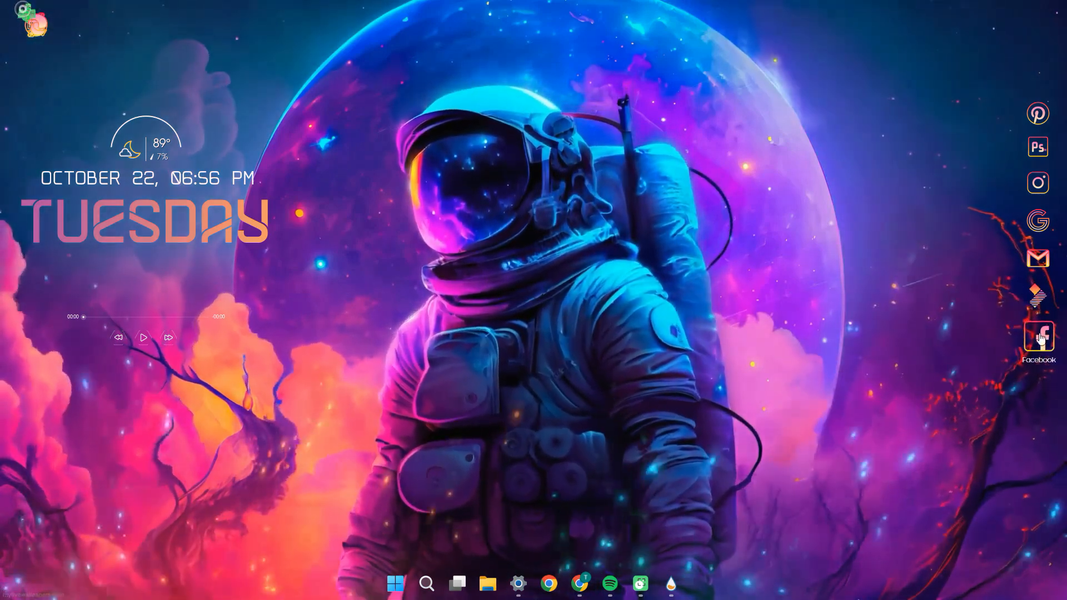
- Extend the icon column with the Edge, arrows, DeviantArt and Chrome icons, and place the animation skins over the wallpaper's stars
{"action": "left_click_drag", "start_coordinate": [38, 24], "coordinate": [1036, 424]}
{"action": "left_click_drag", "start_coordinate": [37, 25], "coordinate": [1039, 461]}
{"action": "left_click_drag", "start_coordinate": [36, 27], "coordinate": [1038, 499]}
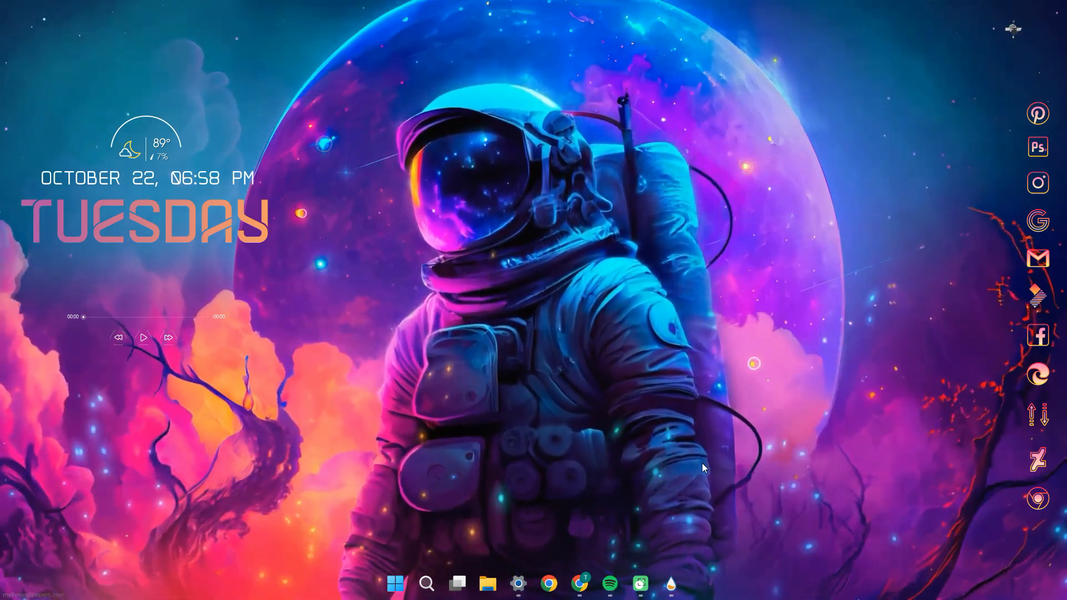
- Start playback in Spotify and align the music player and visualizer skins below the date skin
{"action": "mouse_move", "coordinate": [610, 582]}
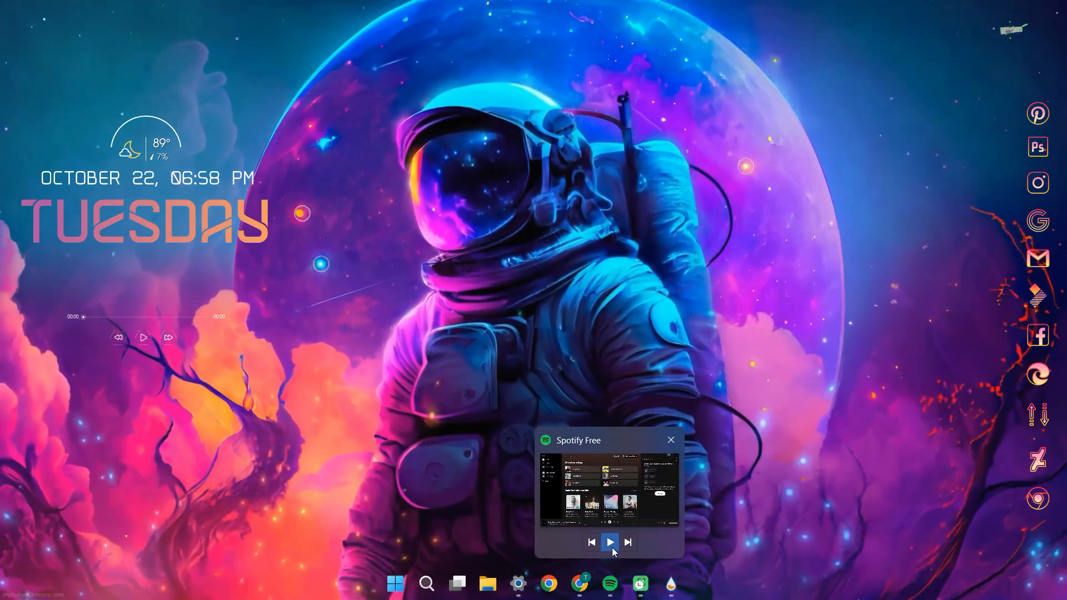
{"action": "left_click", "coordinate": [611, 546]}
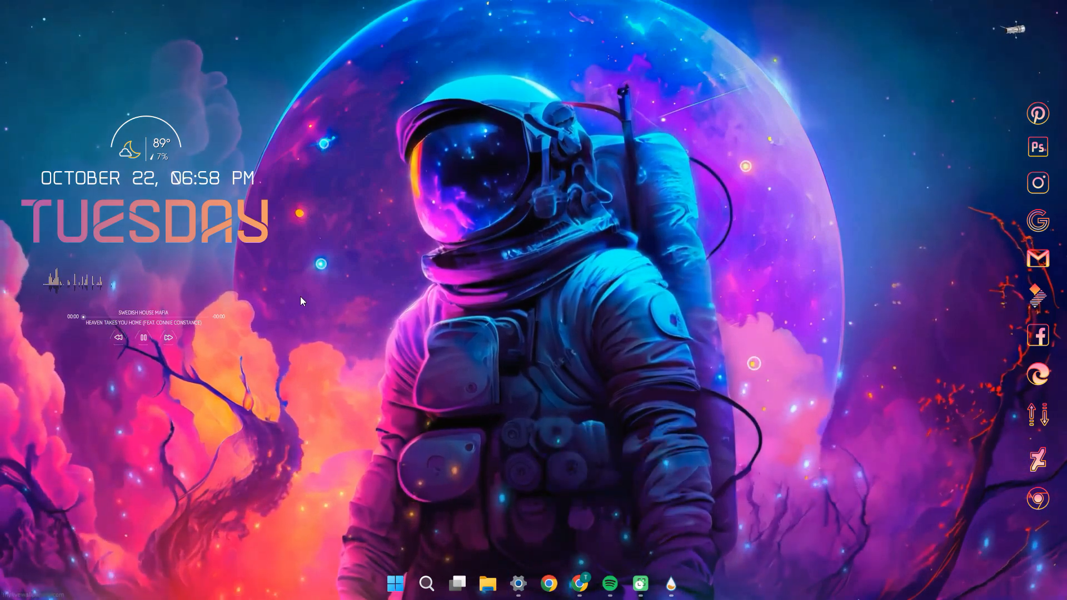
{"action": "left_click_drag", "start_coordinate": [157, 319], "coordinate": [149, 318]}
{"action": "left_click_drag", "start_coordinate": [104, 285], "coordinate": [126, 275]}
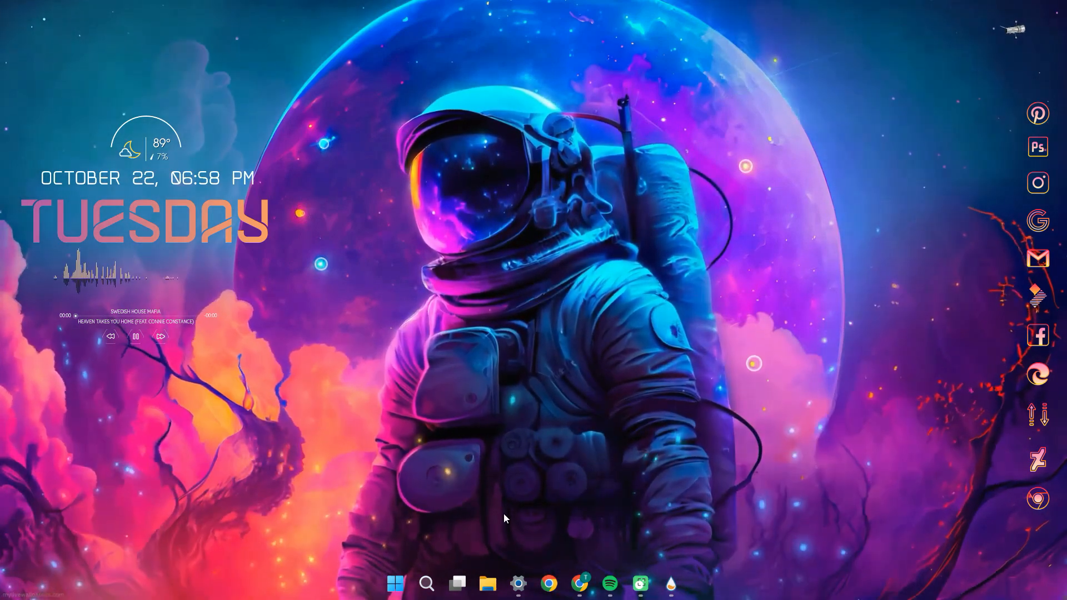
- Set the taskbar to hide automatically in the Taskbar behaviors of Windows Settings, and close Settings
{"action": "left_click", "coordinate": [519, 583]}
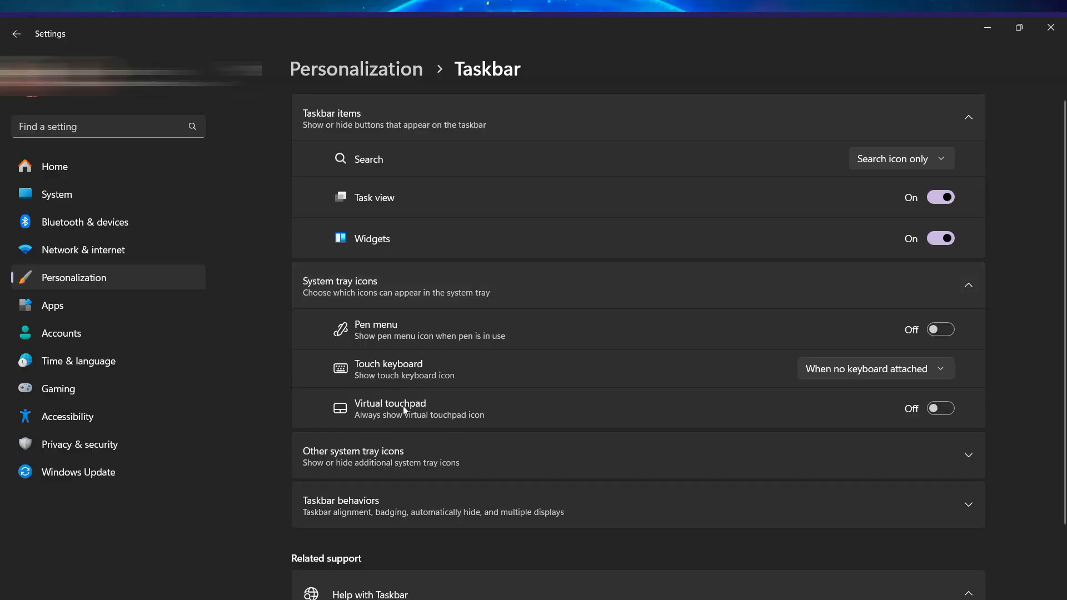
{"action": "left_click", "coordinate": [369, 500]}
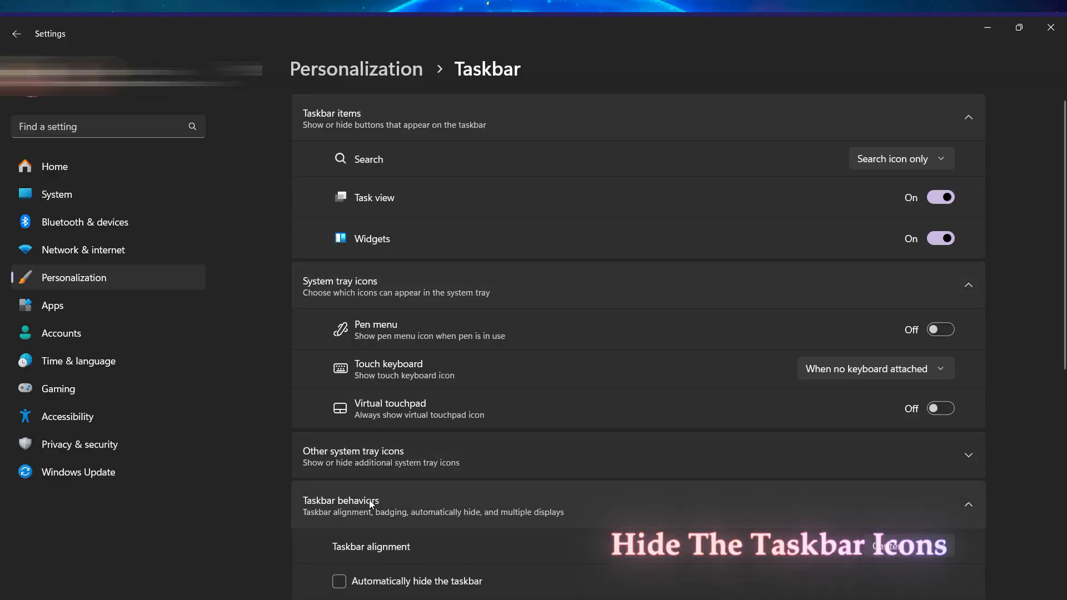
{"action": "scroll", "coordinate": [369, 499], "scroll_direction": "down", "scroll_amount": 2}
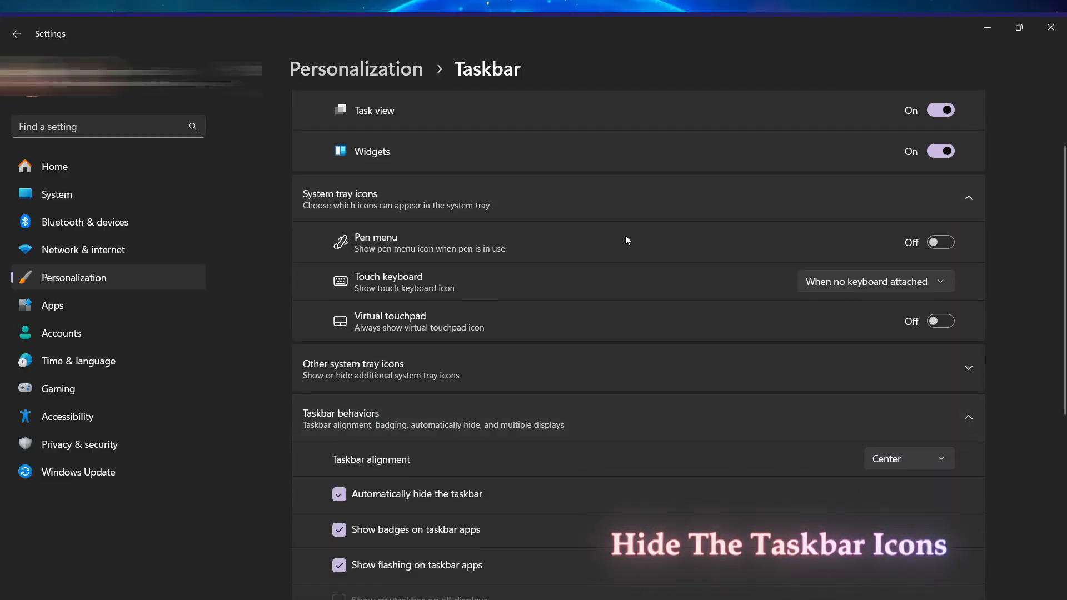
{"action": "left_click", "coordinate": [1050, 28]}
- Load BlackHole's Settings.ini skin from the Rainmeter manager to view its color and media player options, and close it
{"action": "key", "text": "super"}
{"action": "left_click", "coordinate": [671, 584]}
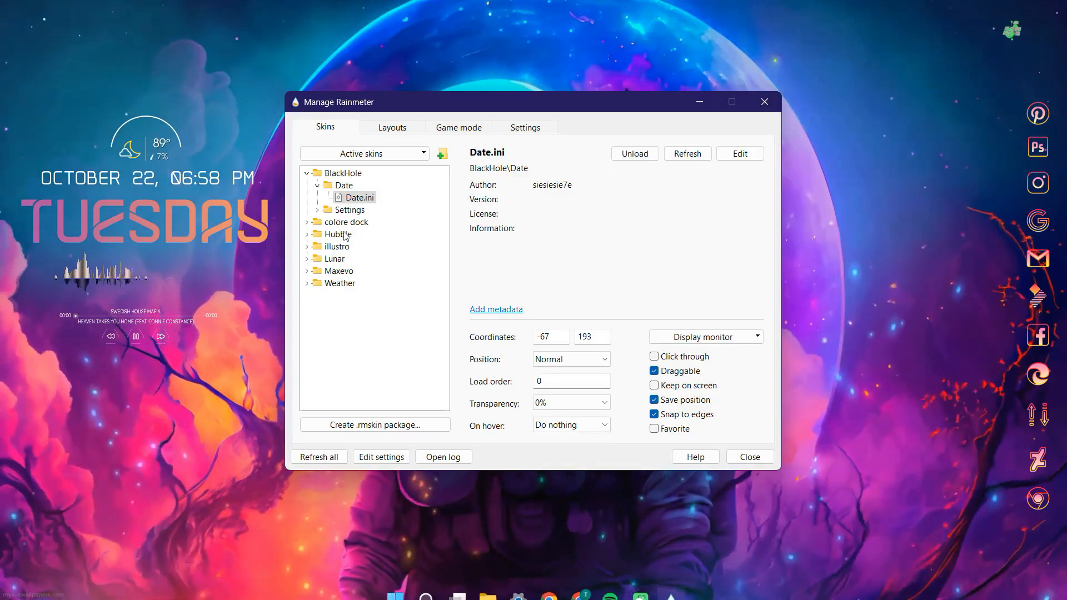
{"action": "left_click", "coordinate": [306, 173]}
{"action": "left_click", "coordinate": [307, 172]}
{"action": "left_click", "coordinate": [318, 210]}
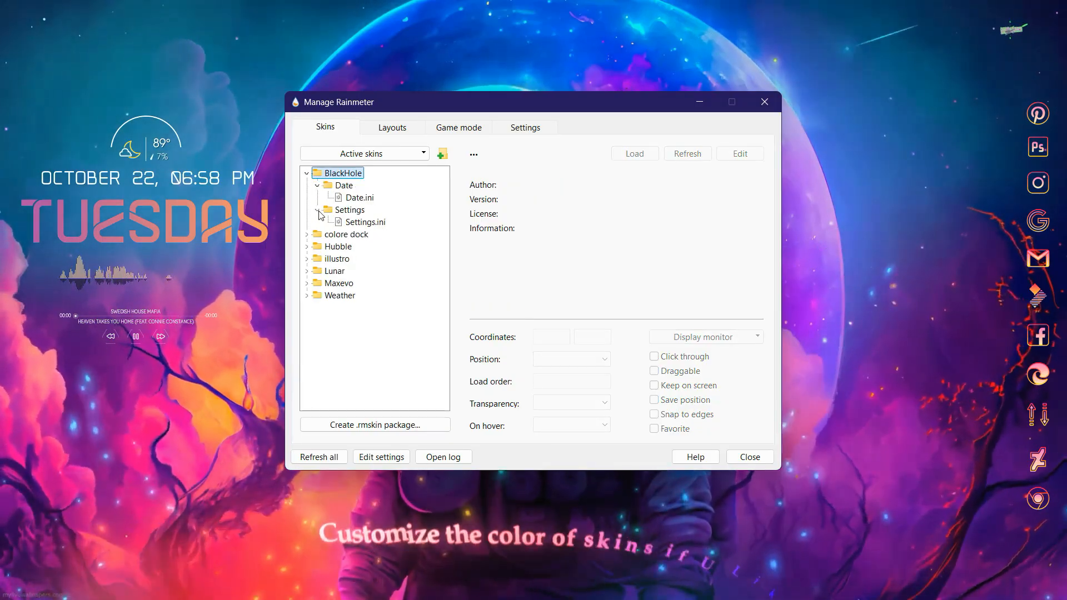
{"action": "double_click", "coordinate": [361, 222]}
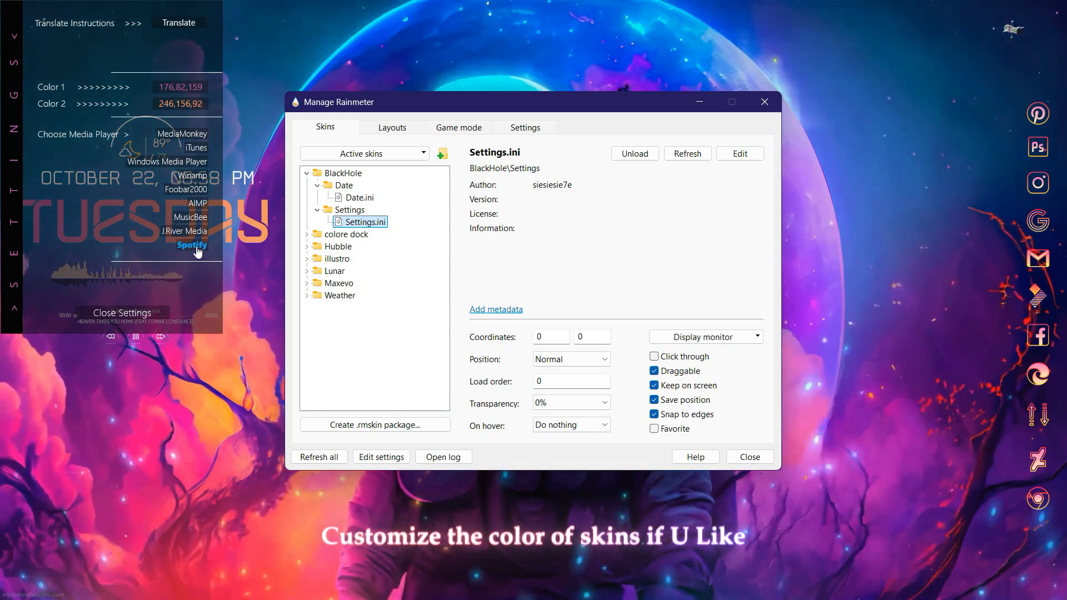
{"action": "left_click", "coordinate": [122, 313]}
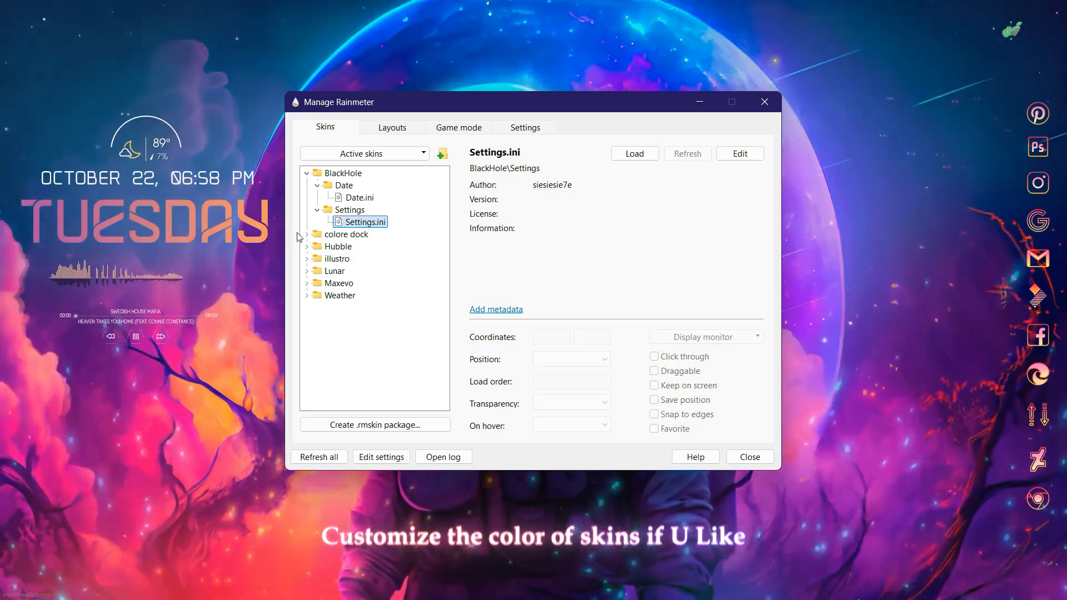
- Load Lunar's Settings.ini skin to view its color, clock and media player options, and close it
{"action": "left_click", "coordinate": [307, 271]}
{"action": "left_click", "coordinate": [317, 393]}
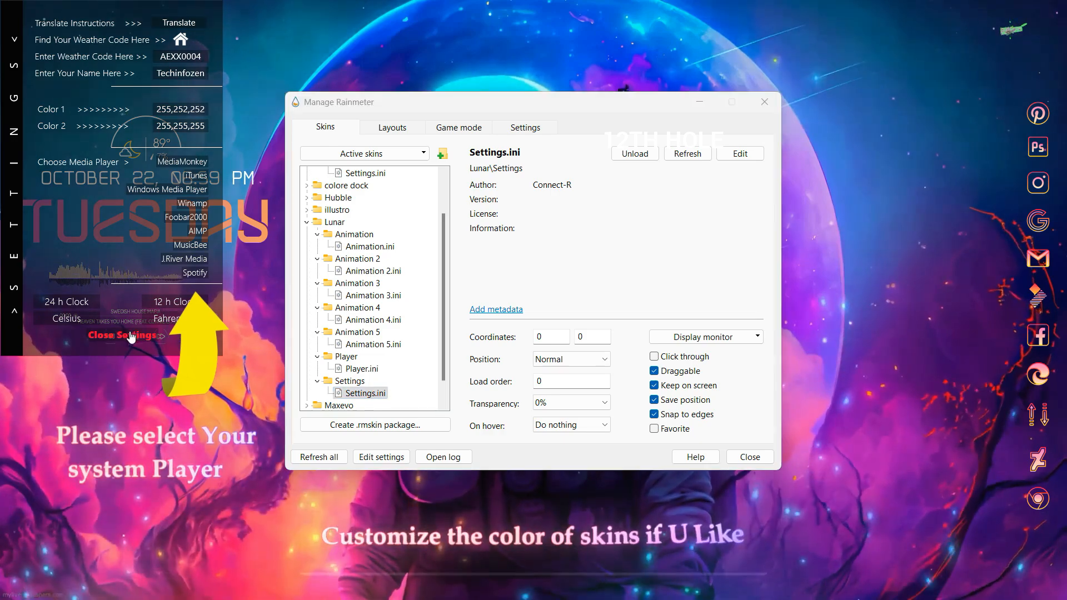
{"action": "left_click", "coordinate": [131, 335]}
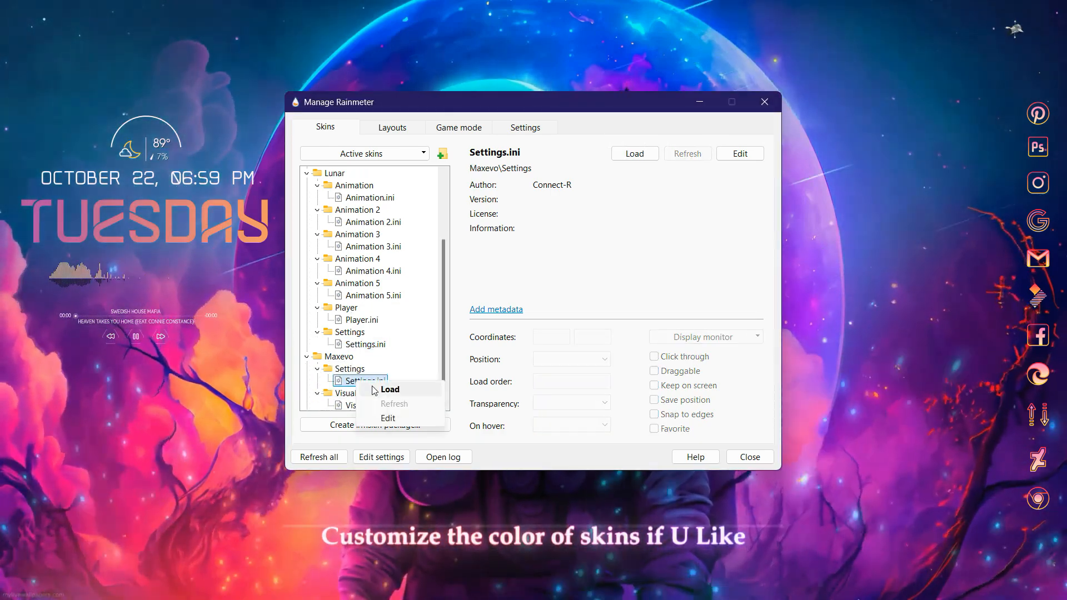
- Load Maxevo's Settings.ini skin, move the panel aside to view its color options, and close it
{"action": "left_click", "coordinate": [374, 390]}
{"action": "left_click", "coordinate": [365, 13]}
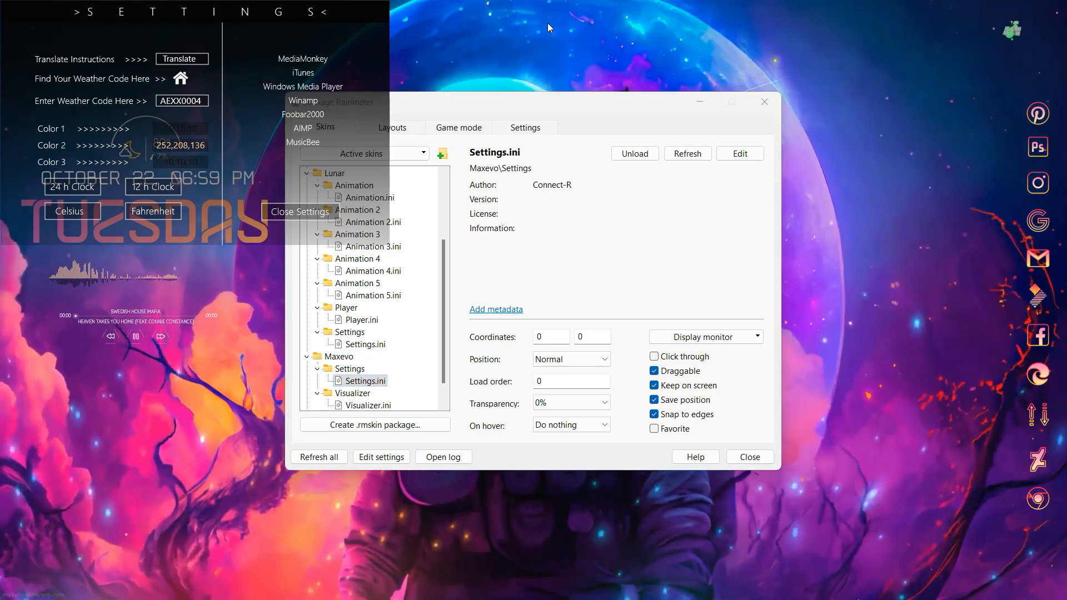
{"action": "left_click_drag", "start_coordinate": [352, 14], "coordinate": [450, 34]}
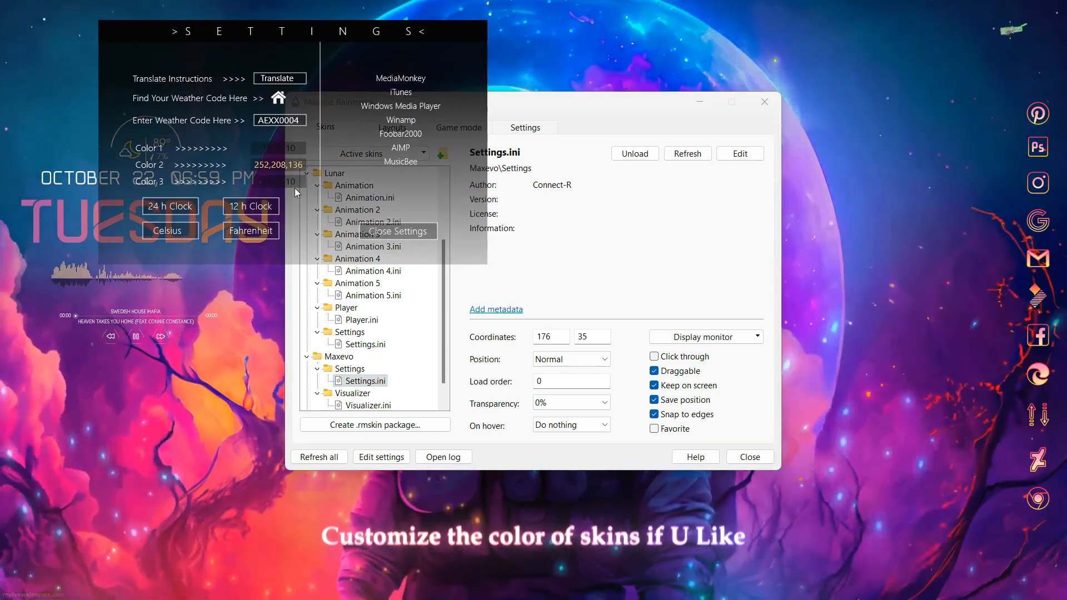
{"action": "left_click", "coordinate": [383, 234]}
- Load the Weather folder's Settings.ini skin and look up the coordinates of Dubai on latlong.net in Chrome
{"action": "left_click", "coordinate": [308, 333]}
{"action": "left_click", "coordinate": [307, 393]}
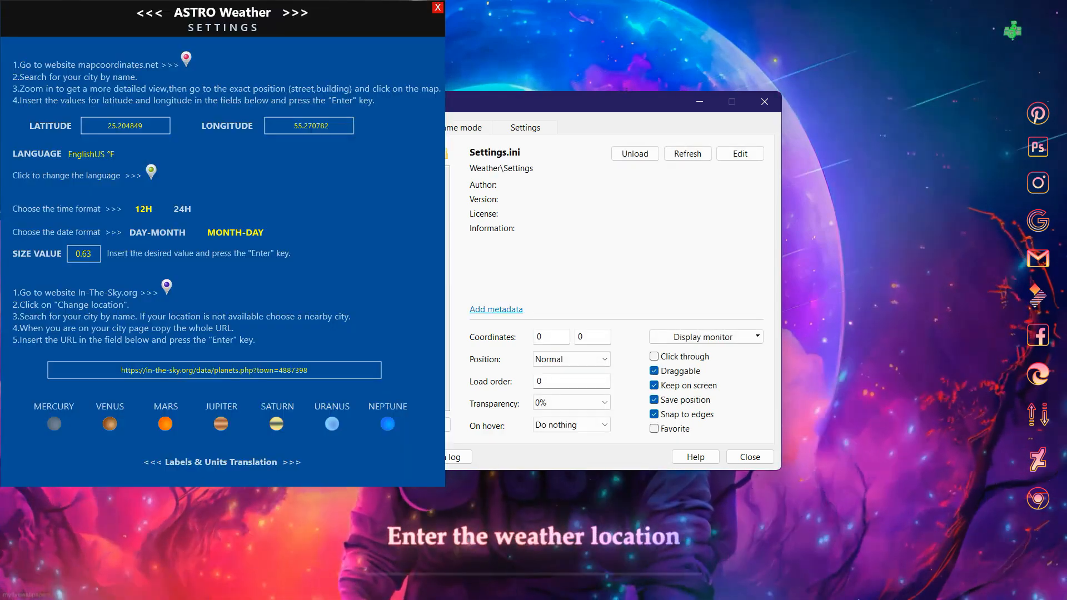
{"action": "key", "text": "super+s"}
{"action": "left_click", "coordinate": [575, 588]}
{"action": "left_click", "coordinate": [329, 315]}
{"action": "type", "text": "Dubai"}
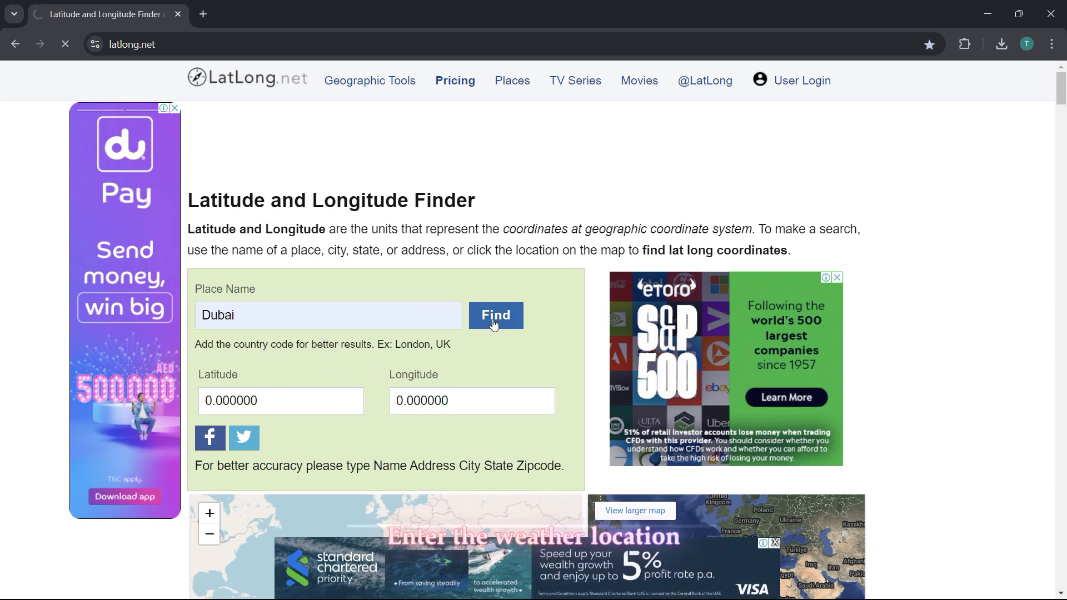
{"action": "left_click", "coordinate": [500, 317]}
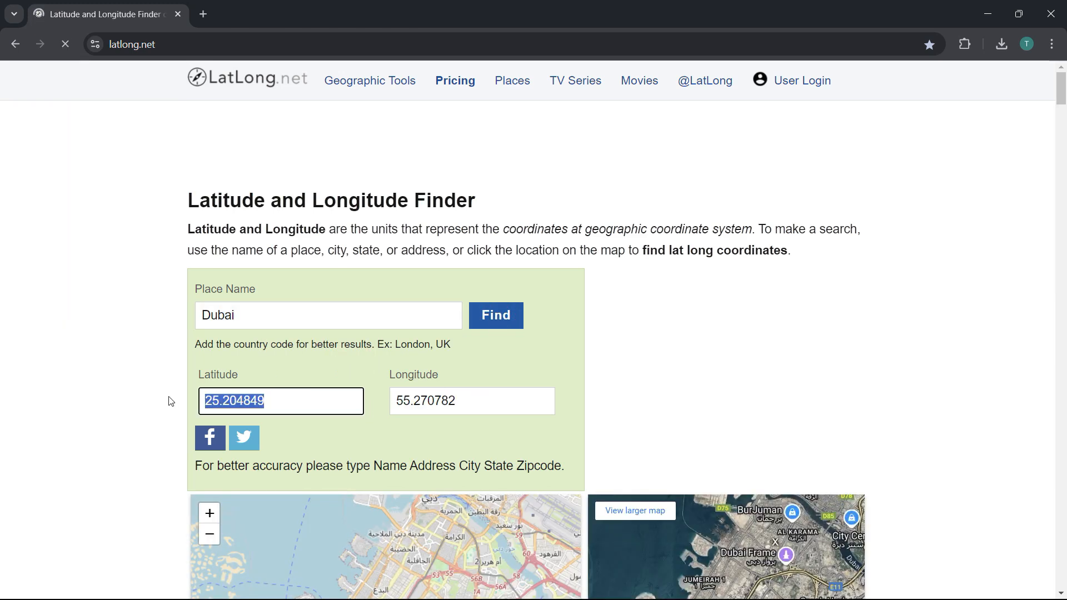
- Enter the copied latitude 25.204849 and longitude 55.270782 in the ASTRO Weather settings
{"action": "left_click", "coordinate": [989, 13]}
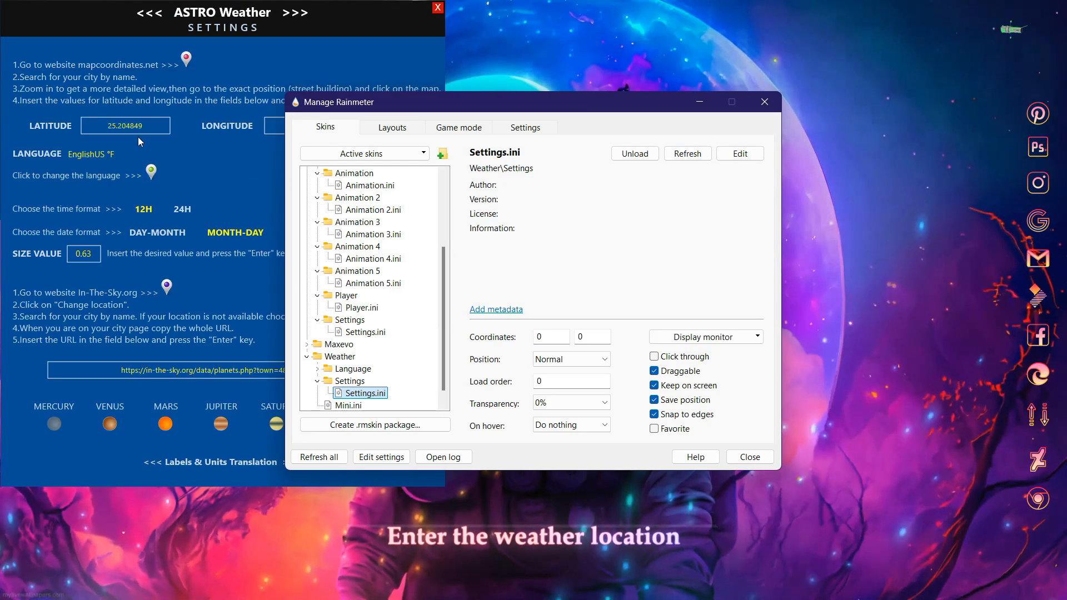
{"action": "left_click", "coordinate": [151, 130]}
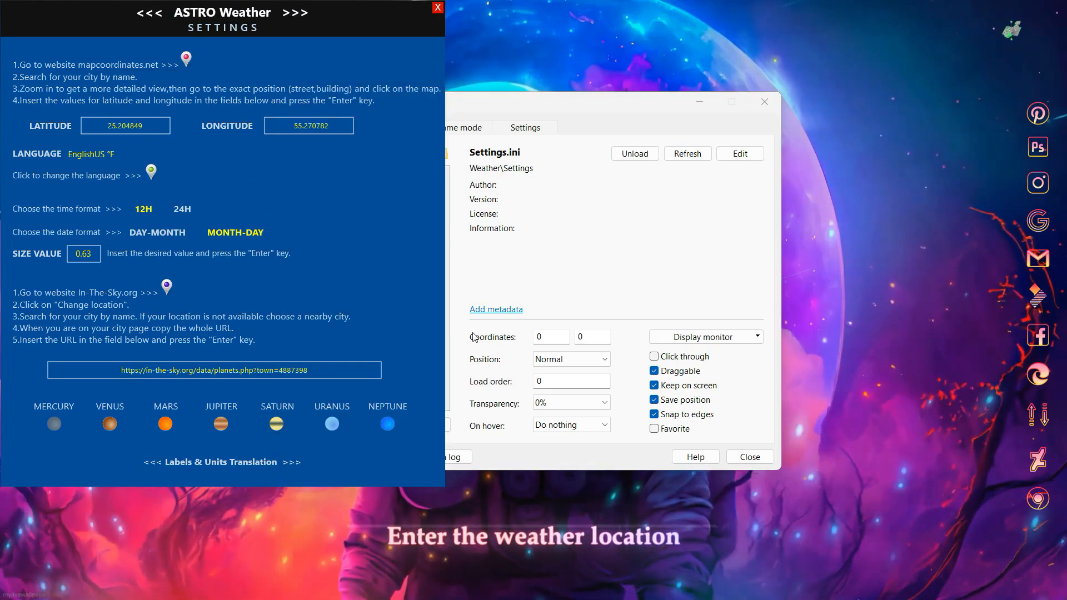
{"action": "left_click", "coordinate": [183, 175]}
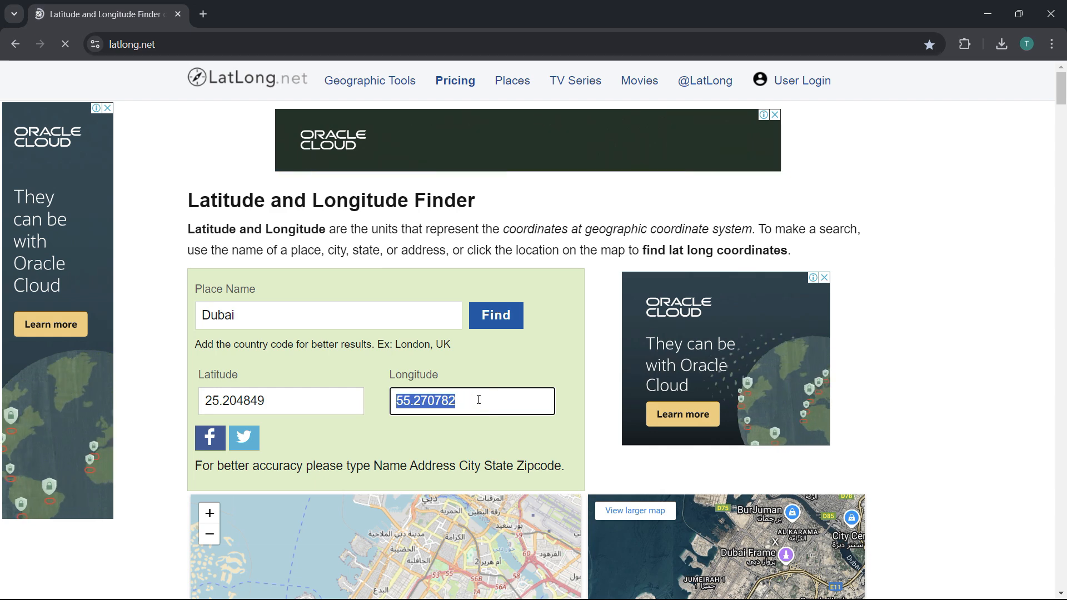
{"action": "left_click", "coordinate": [984, 17]}
{"action": "left_click", "coordinate": [268, 137]}
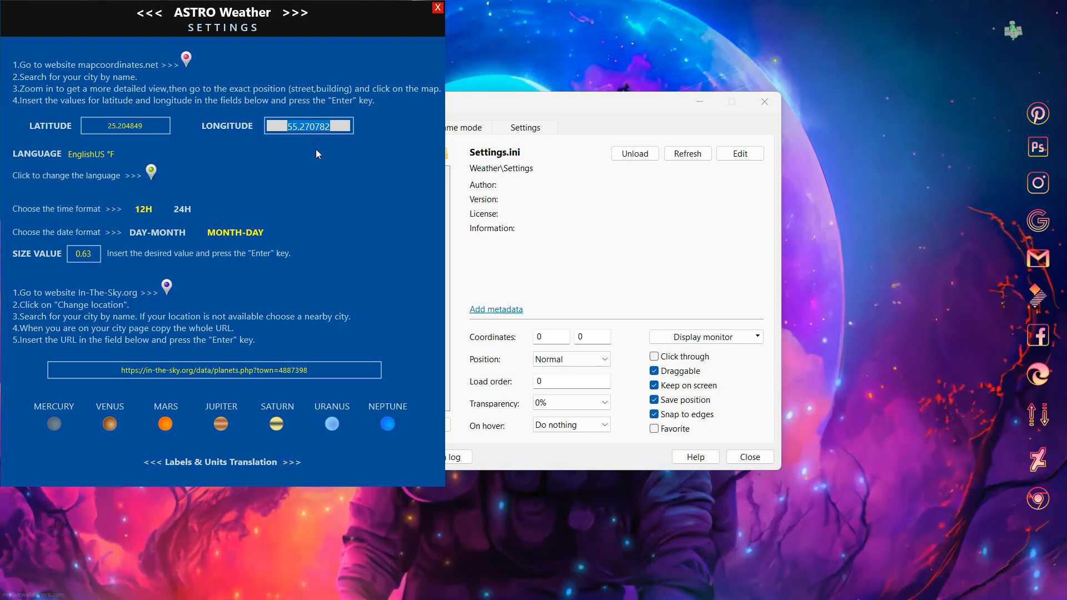
{"action": "key", "text": "Return"}
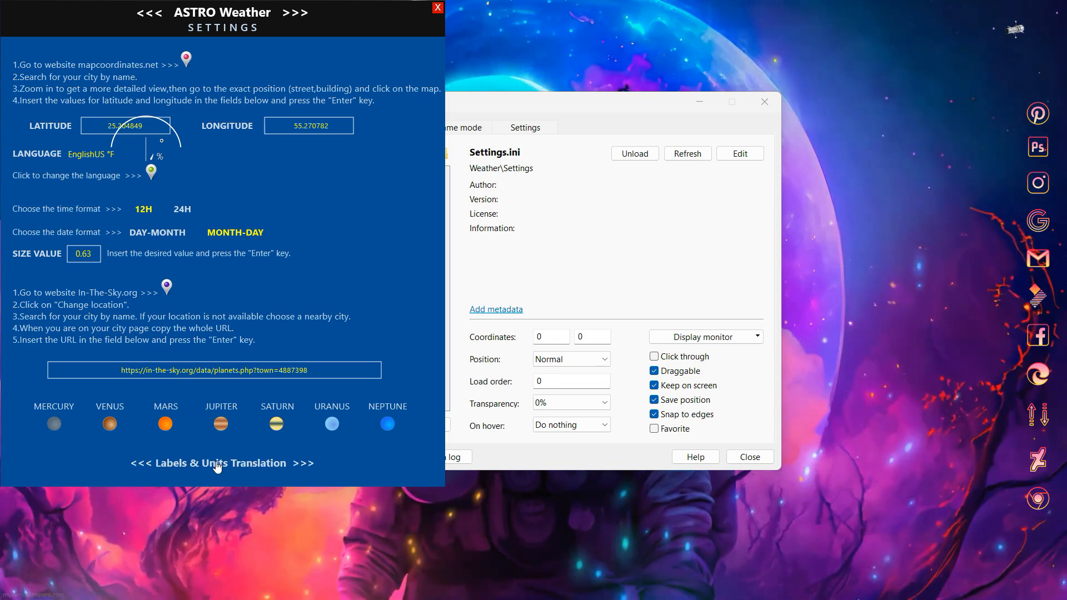
- Close the ASTRO Weather settings and the Rainmeter manager
{"action": "left_click", "coordinate": [438, 8]}
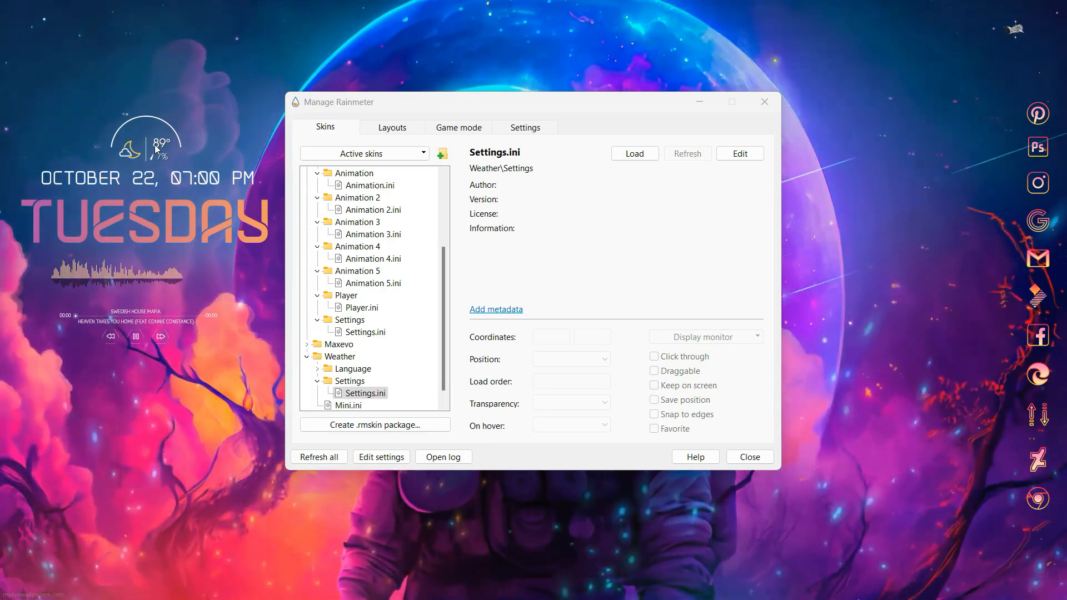
{"action": "mouse_move", "coordinate": [137, 154]}
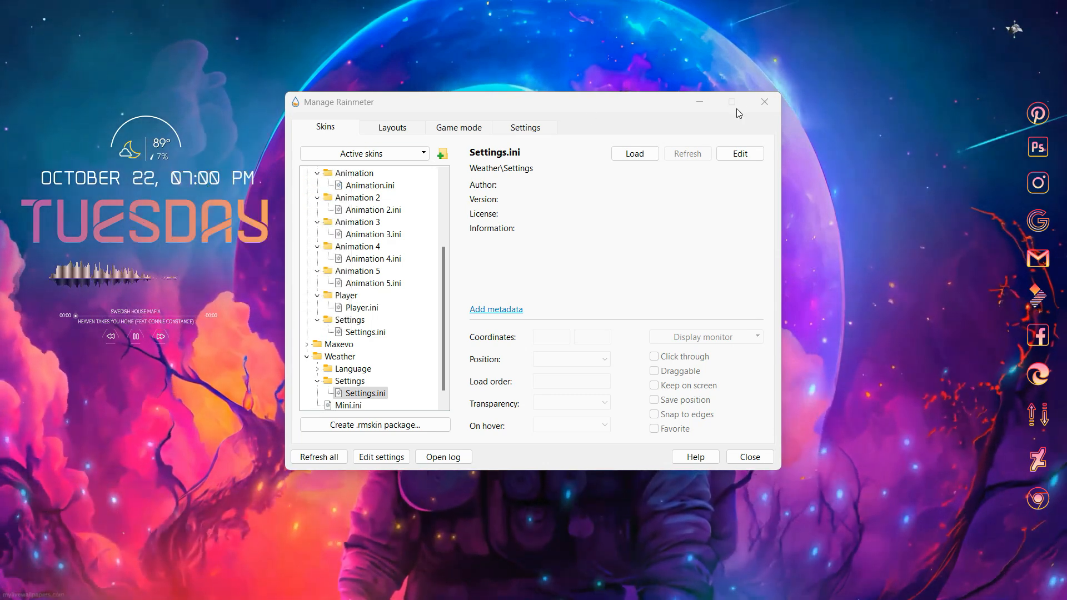
{"action": "left_click", "coordinate": [765, 103]}
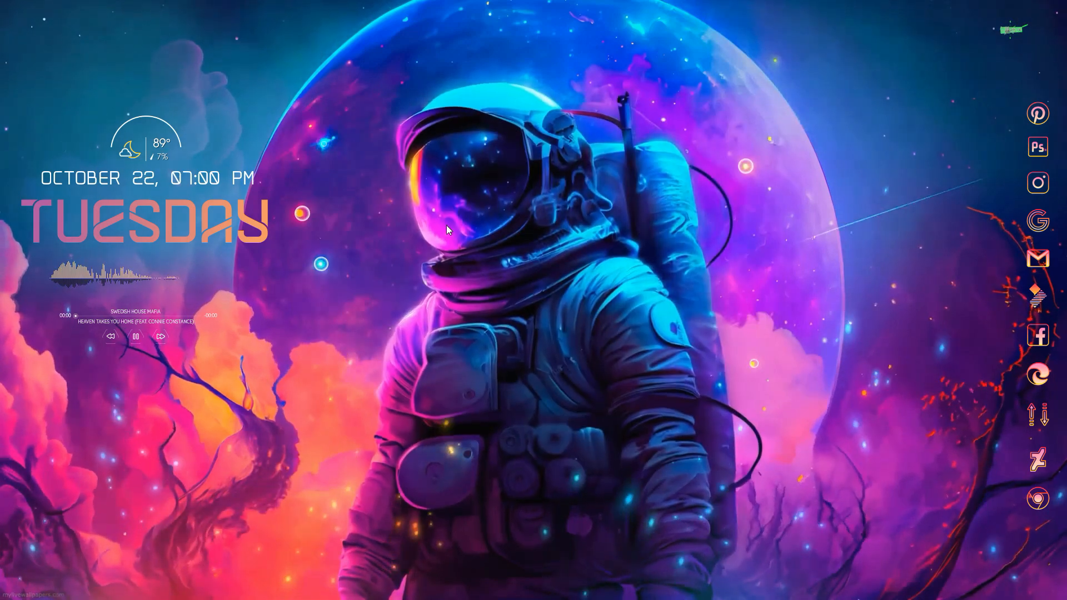